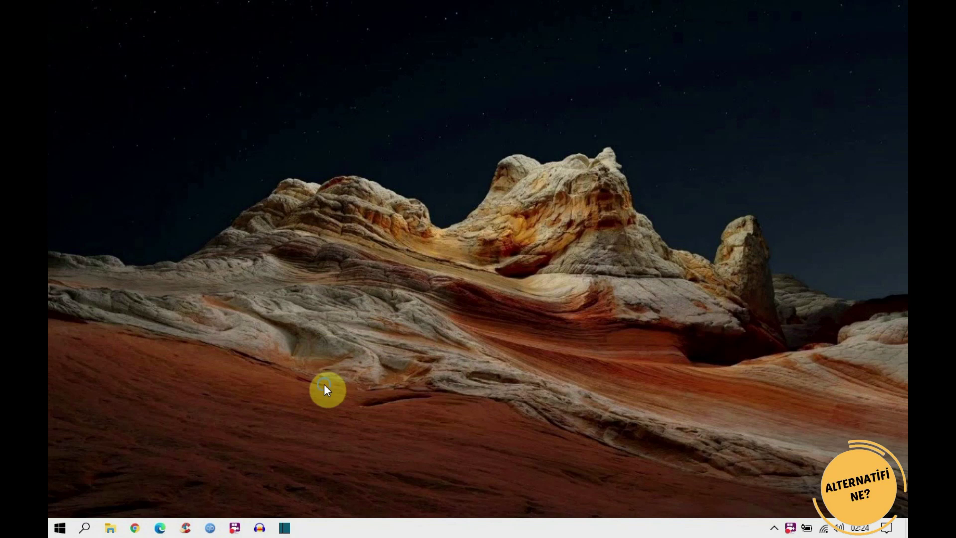
# Show the desktop items, look at the drives in Bu bilgisayar and close that window.
pyautogui.moveTo(396, 252)
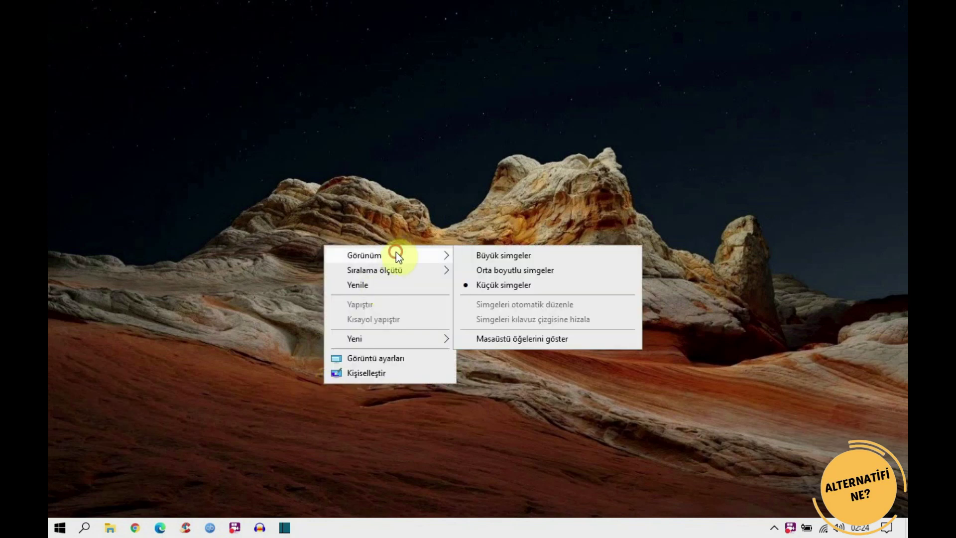
pyautogui.click(486, 342)
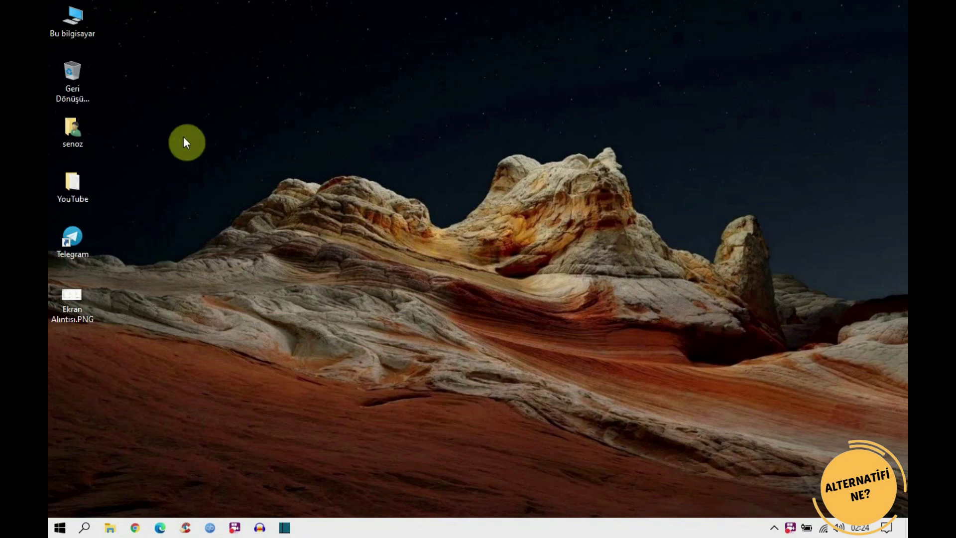
pyautogui.doubleClick(76, 23)
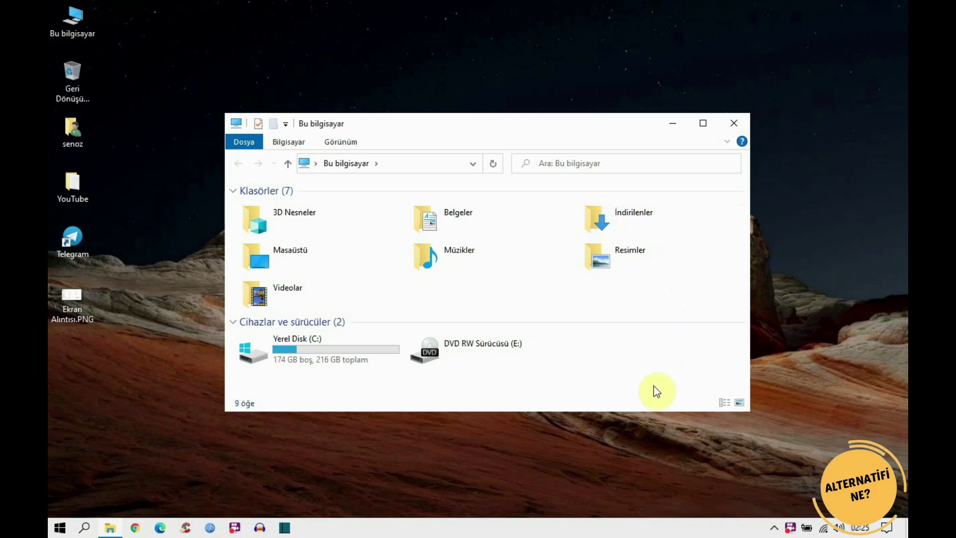
pyautogui.click(734, 119)
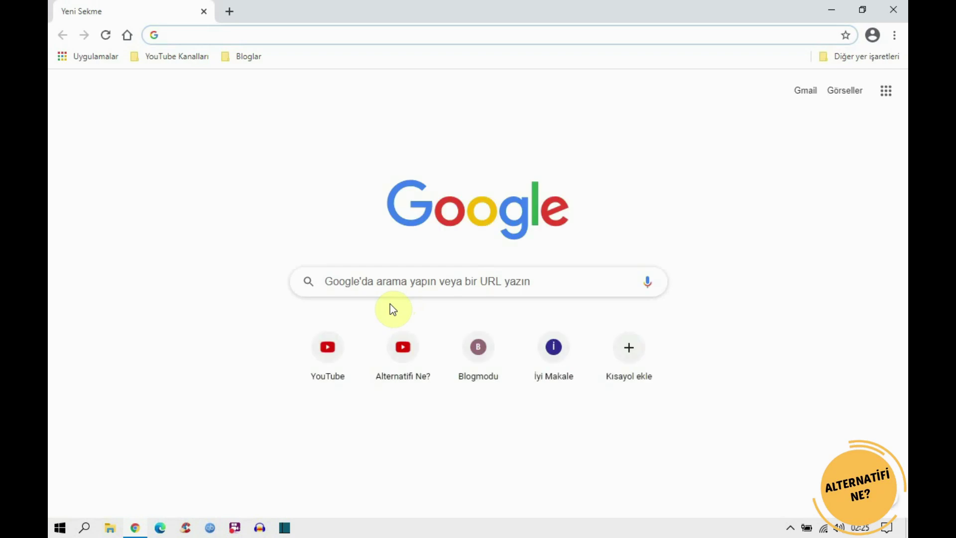
# In Chrome, search Google for imdisk and open the ImDisk Toolkit project page on SourceForge.
pyautogui.click(404, 282)
pyautogui.write('imdisk')
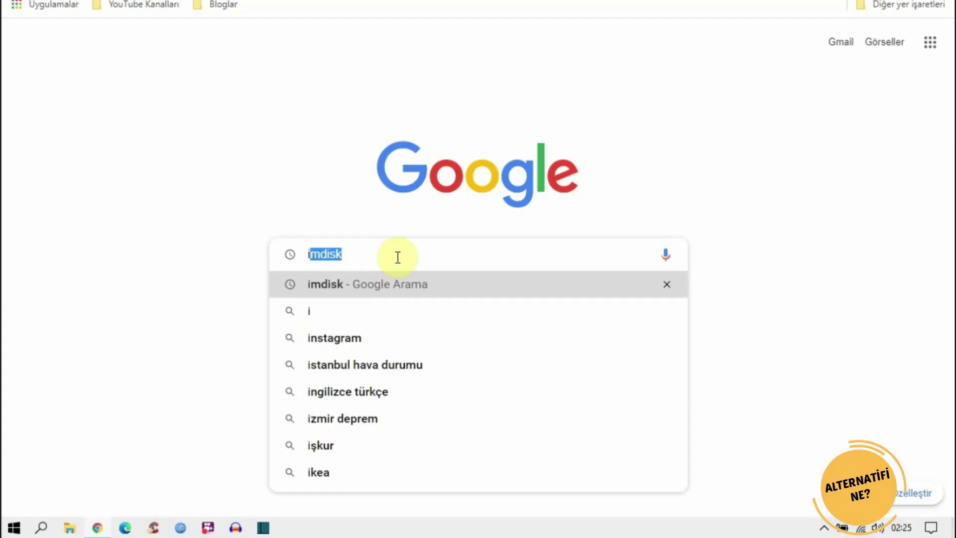
pyautogui.press('Right')
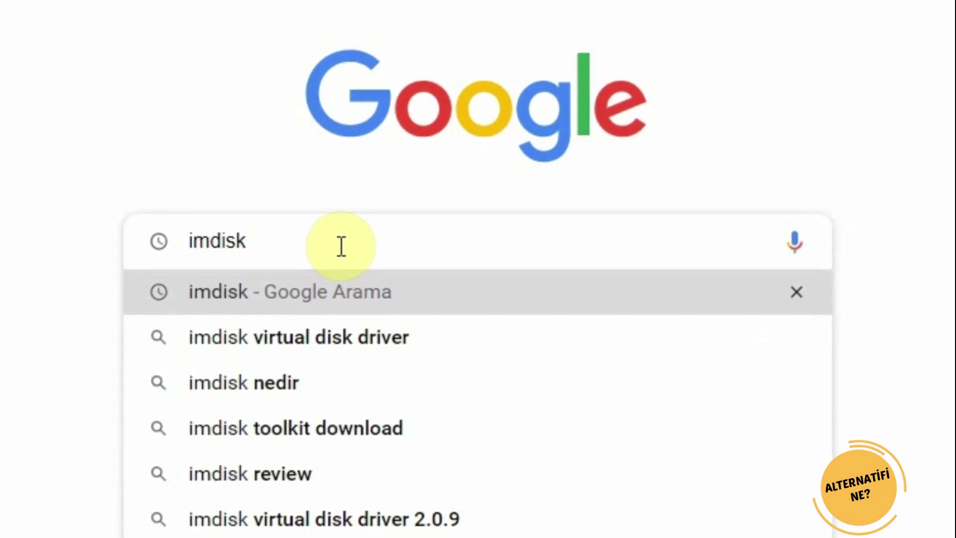
pyautogui.write('r')
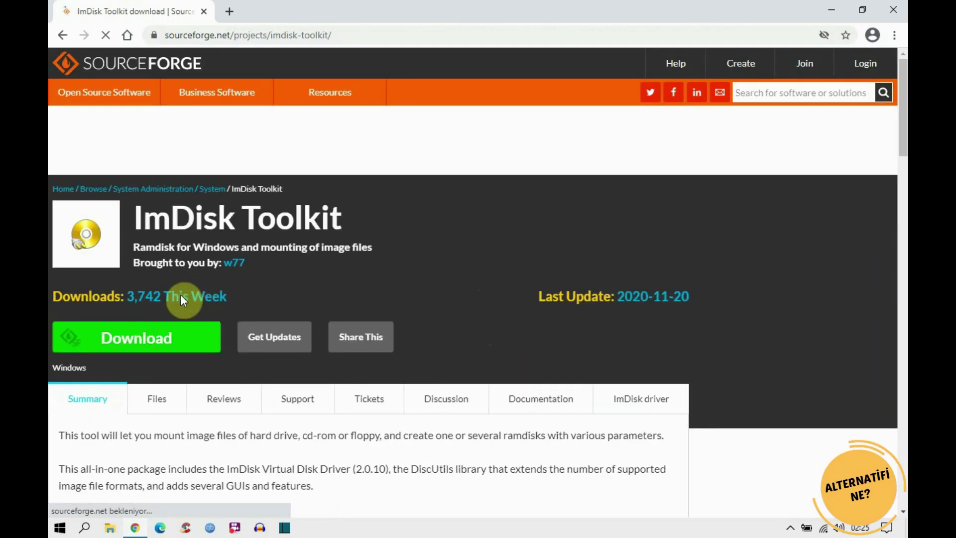
# Try downloading the ImDisk Toolkit archive with the desktop as save location, cancel the save and close the browser.
pyautogui.click(159, 339)
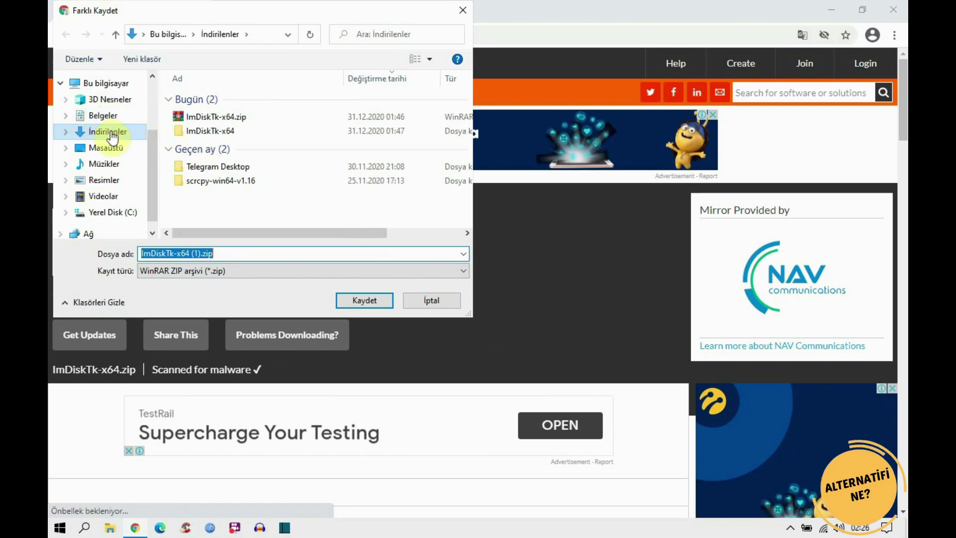
pyautogui.click(108, 147)
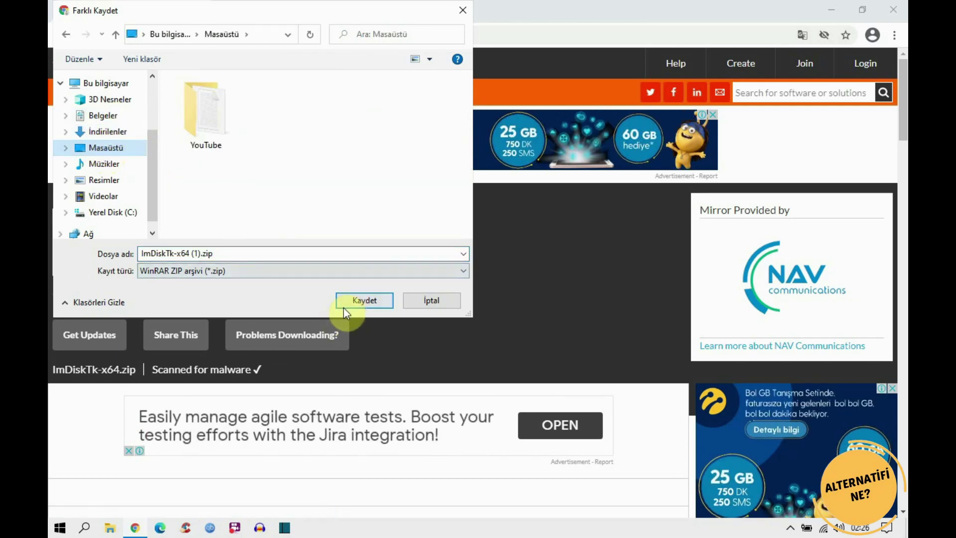
pyautogui.click(418, 301)
pyautogui.click(891, 10)
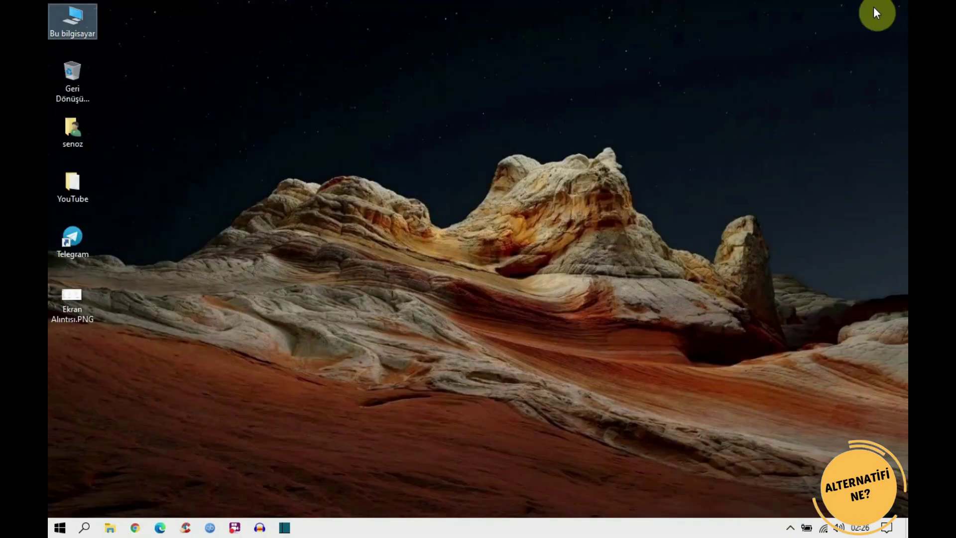
# Extract ImDiskTk-x64.zip in the user's İndirilenler folder into a subfolder named ImDiskTk-x64.
pyautogui.doubleClick(76, 140)
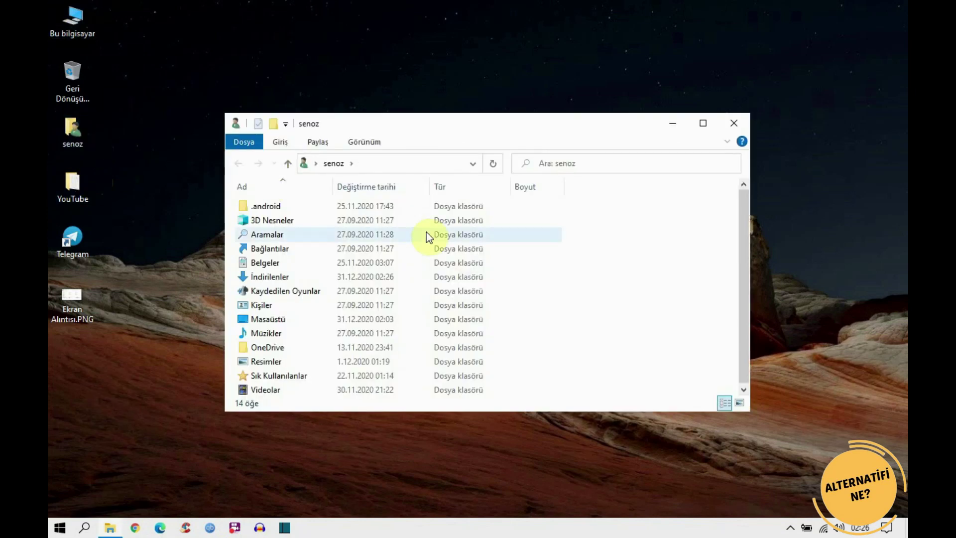
pyautogui.doubleClick(325, 280)
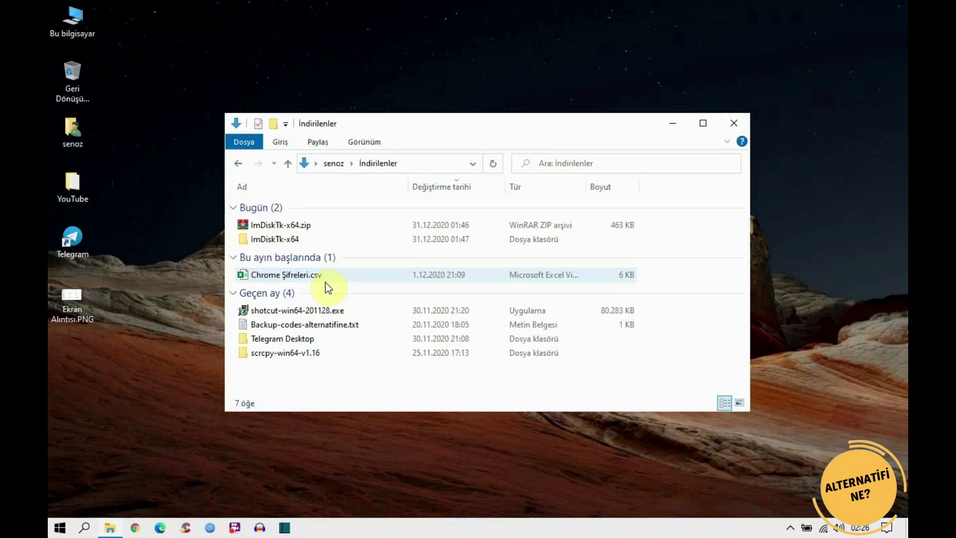
pyautogui.click(304, 226)
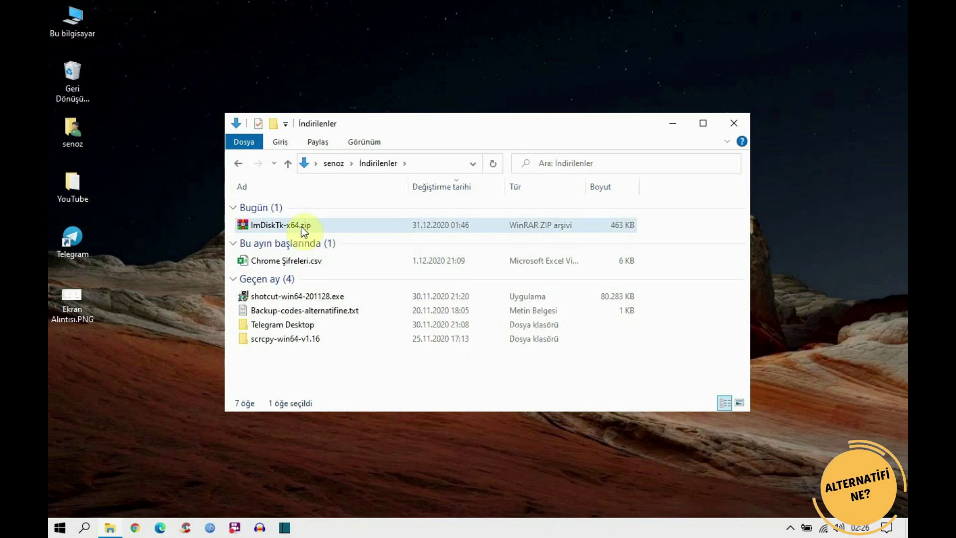
pyautogui.rightClick(302, 225)
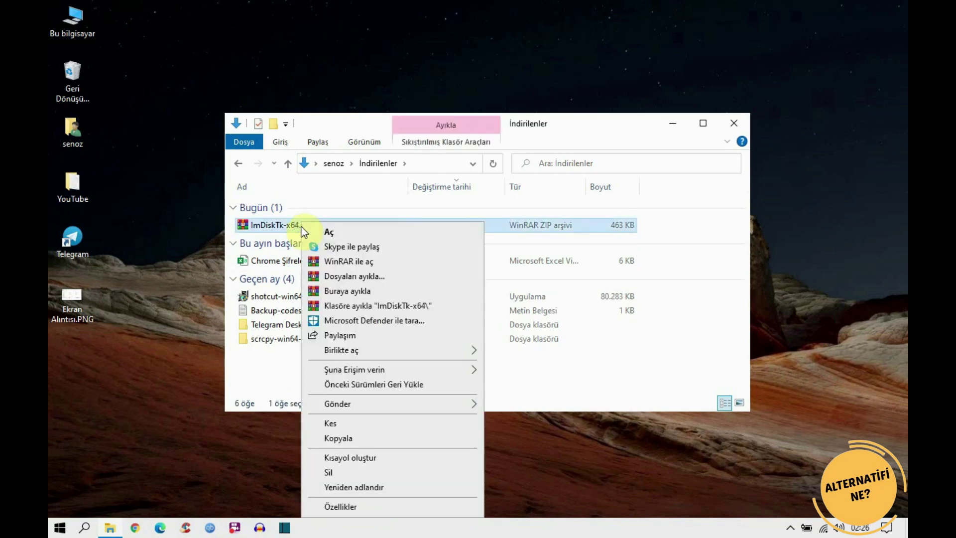
pyautogui.click(375, 305)
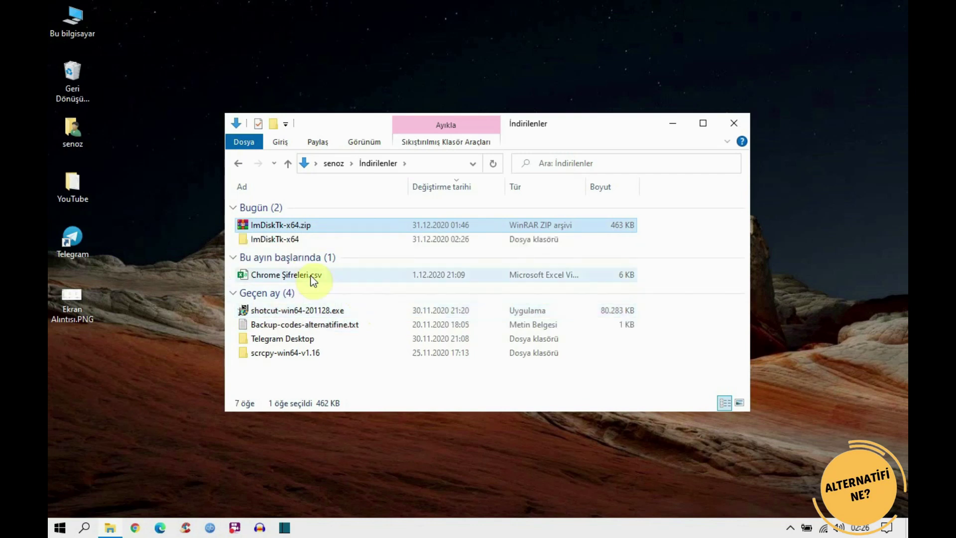
# Run install.bat from the ImDiskTk20201120 folder inside the extracted ImDiskTk-x64 folder.
pyautogui.doubleClick(296, 240)
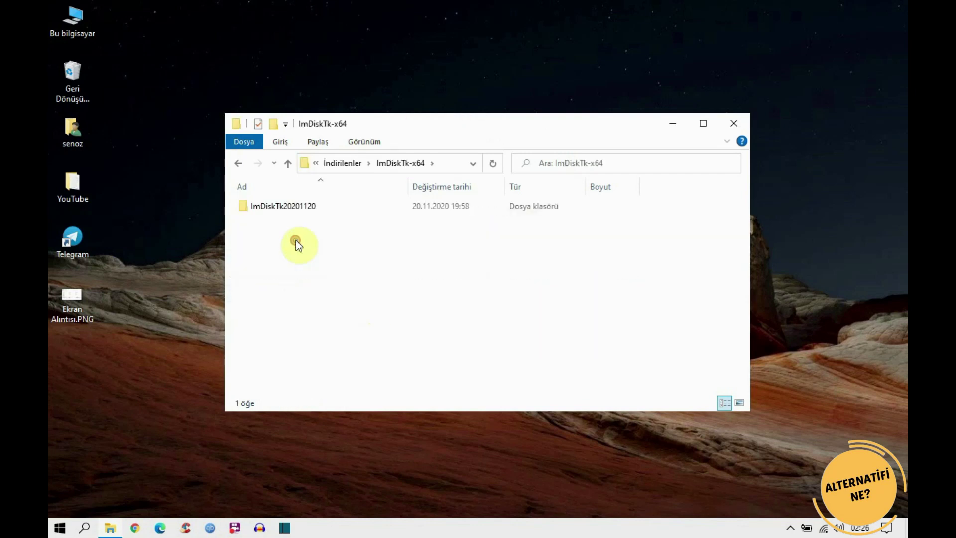
pyautogui.doubleClick(294, 205)
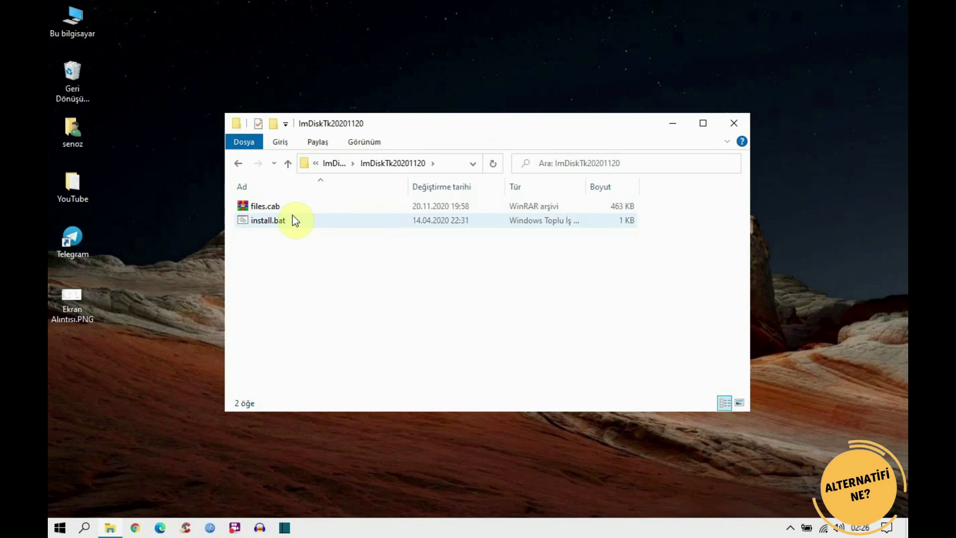
pyautogui.click(292, 219)
pyautogui.doubleClick(292, 219)
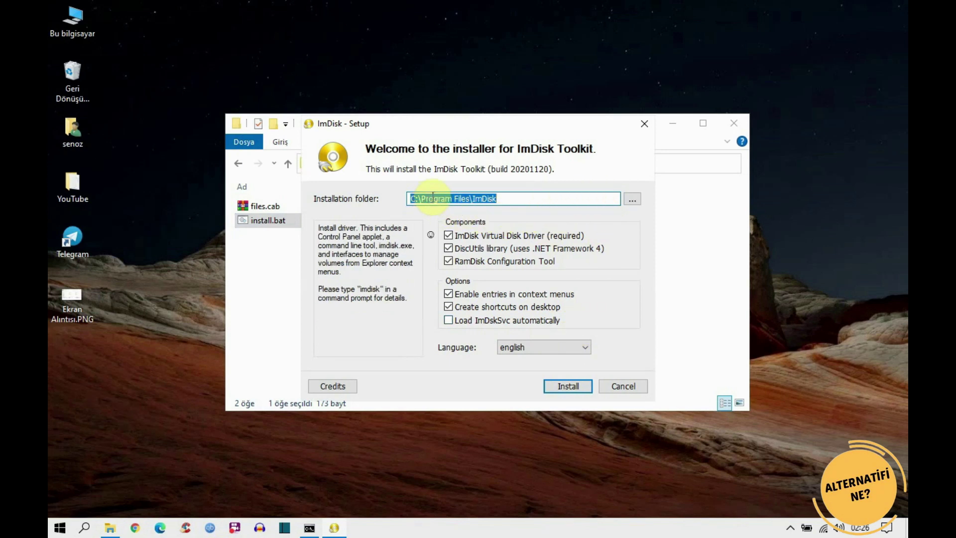
# Install ImDisk Toolkit with the language kept at english, and close the installer and the folder window.
pyautogui.click(578, 352)
pyautogui.click(609, 348)
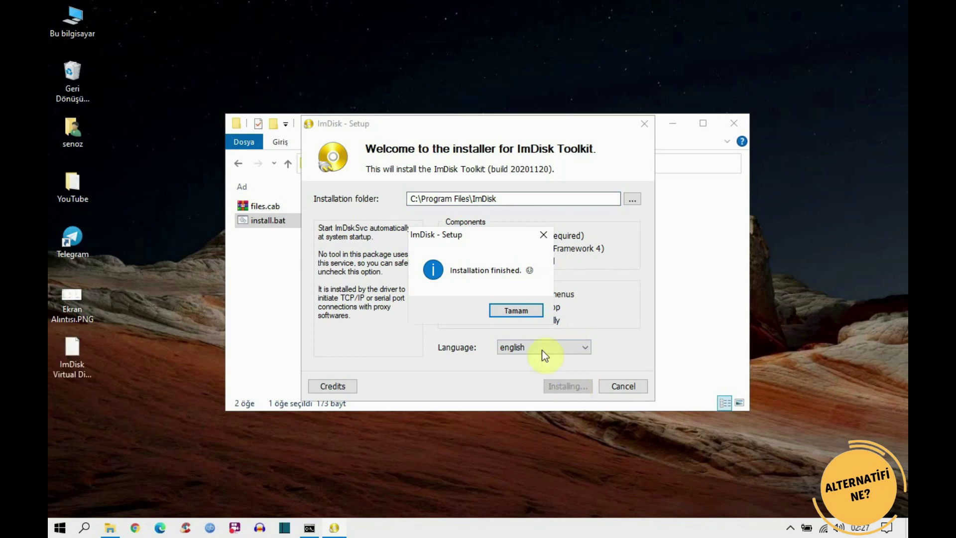
pyautogui.click(531, 309)
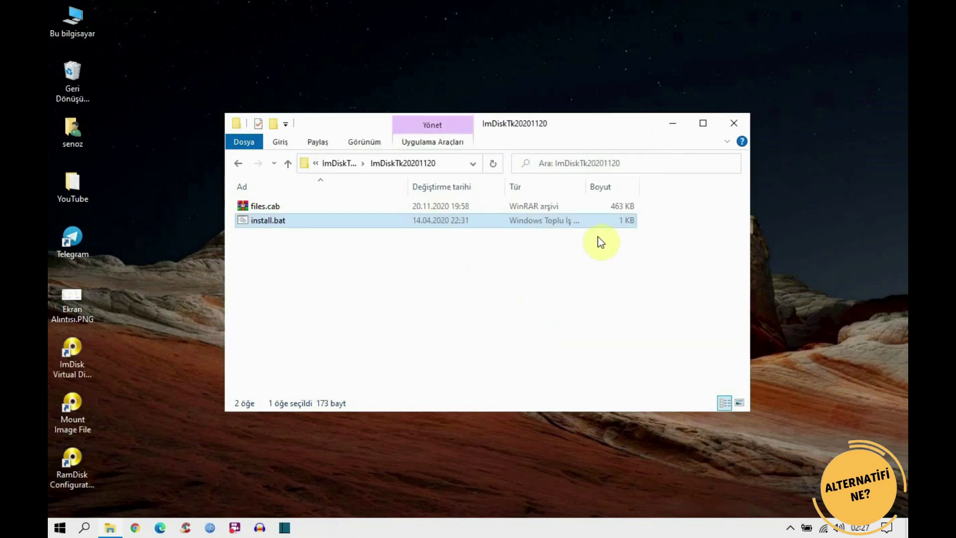
pyautogui.click(736, 124)
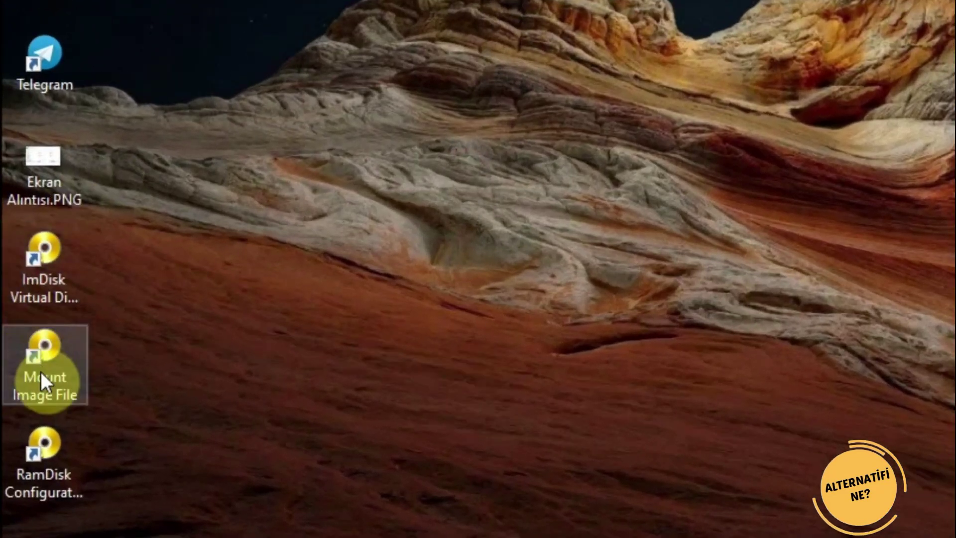
# Delete the ImDisk Virtual Disk and Mount Image File shortcuts from the desktop.
pyautogui.moveTo(108, 253); pyautogui.dragTo(56, 364)
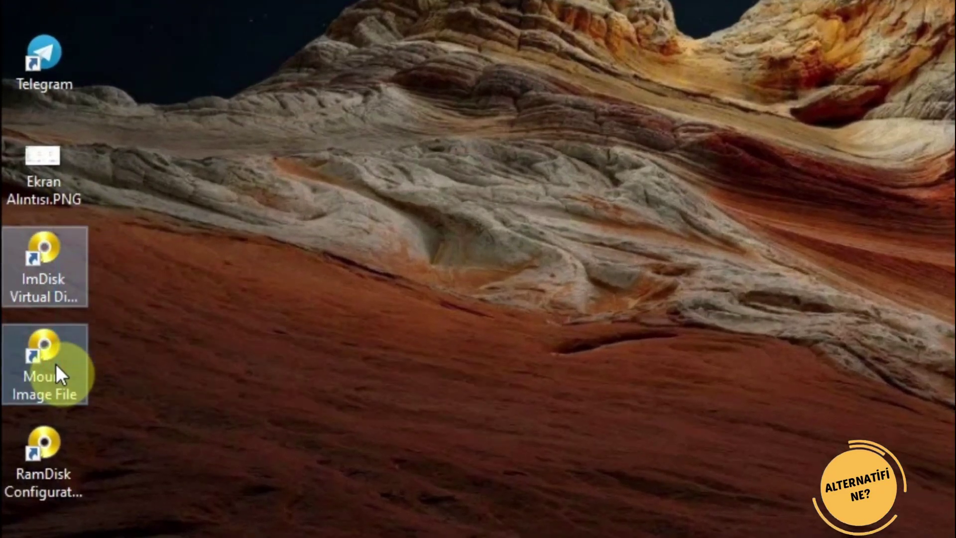
pyautogui.press('Delete')
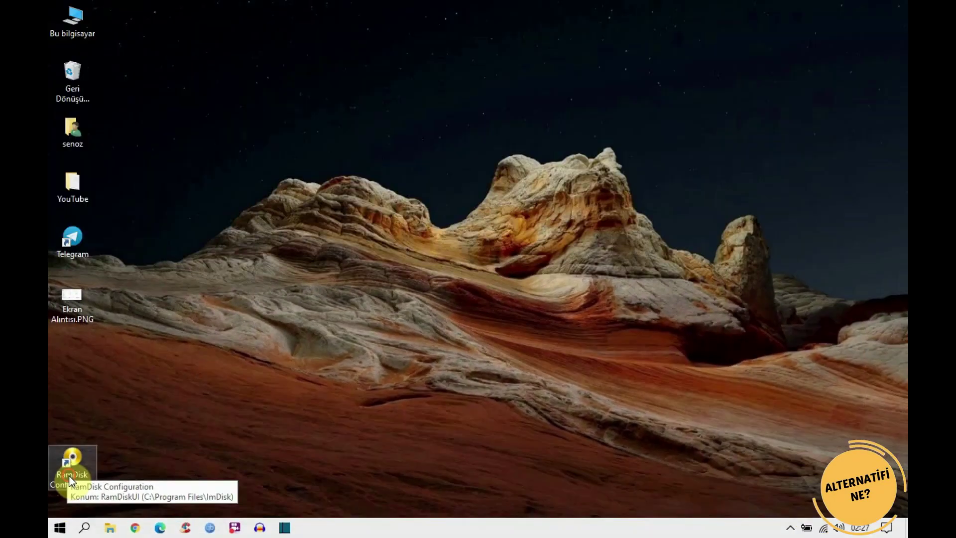
# Move the RamDisk Configuration shortcut to a free area of the desktop and open the configuration tool.
pyautogui.moveTo(69, 479); pyautogui.dragTo(390, 160)
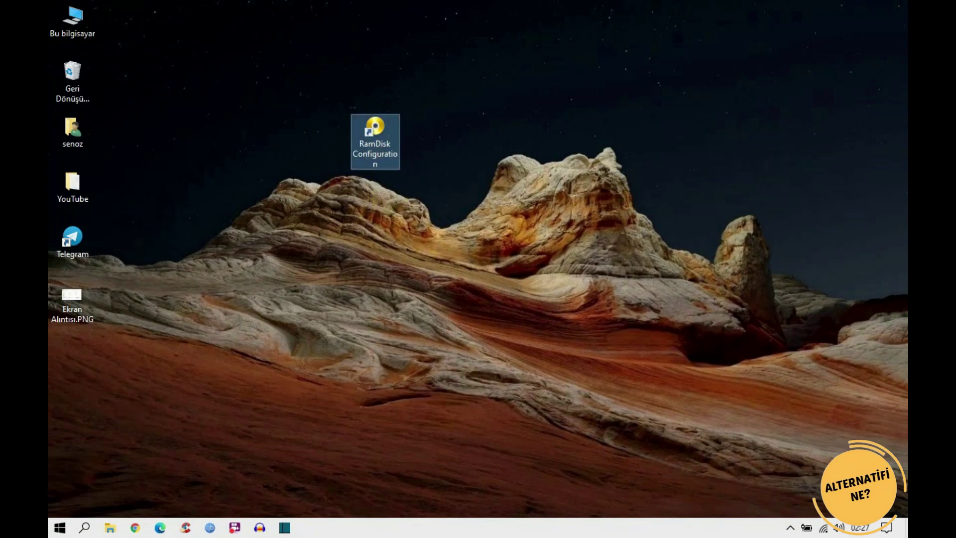
pyautogui.doubleClick(375, 132)
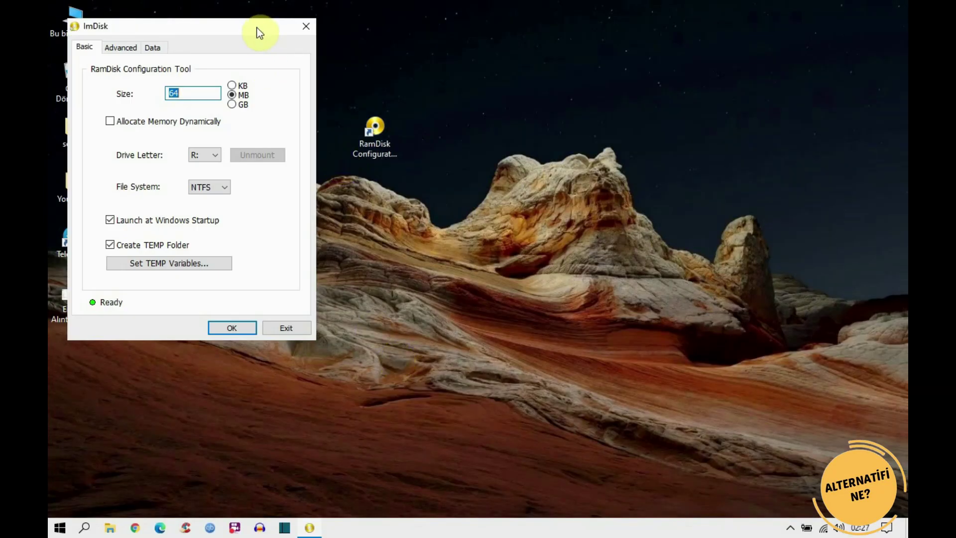
pyautogui.moveTo(259, 33); pyautogui.dragTo(551, 34)
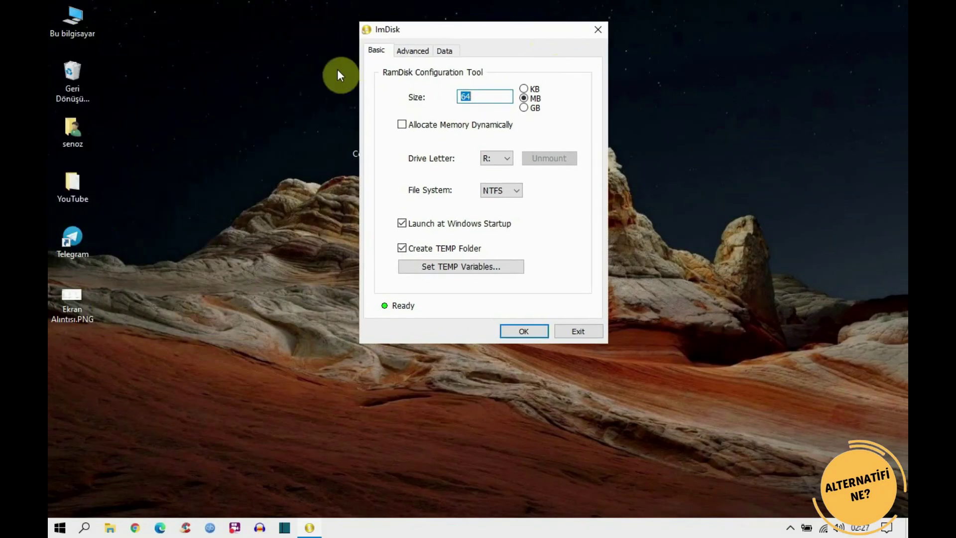
# Check the installed RAM in the computer's system properties and close both windows.
pyautogui.doubleClick(86, 22)
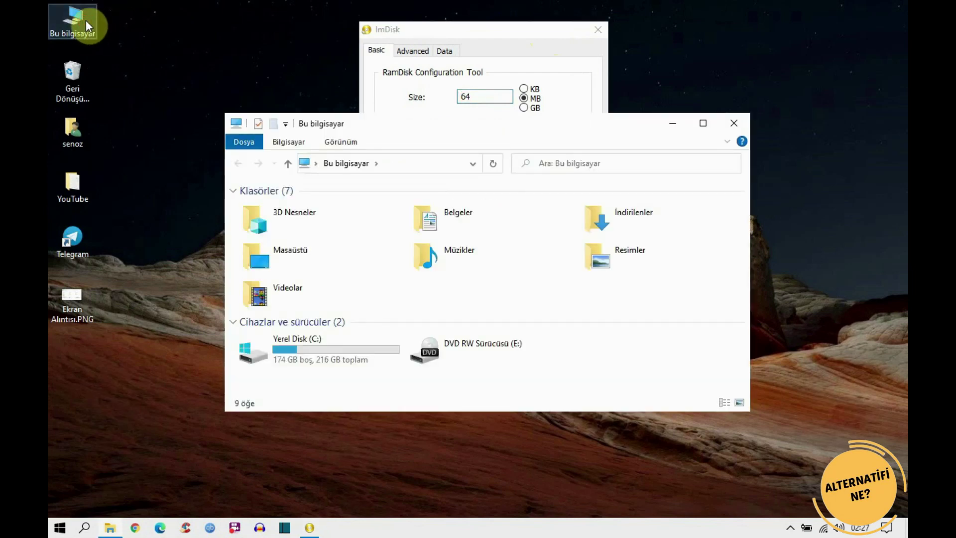
pyautogui.rightClick(332, 393)
pyautogui.click(355, 382)
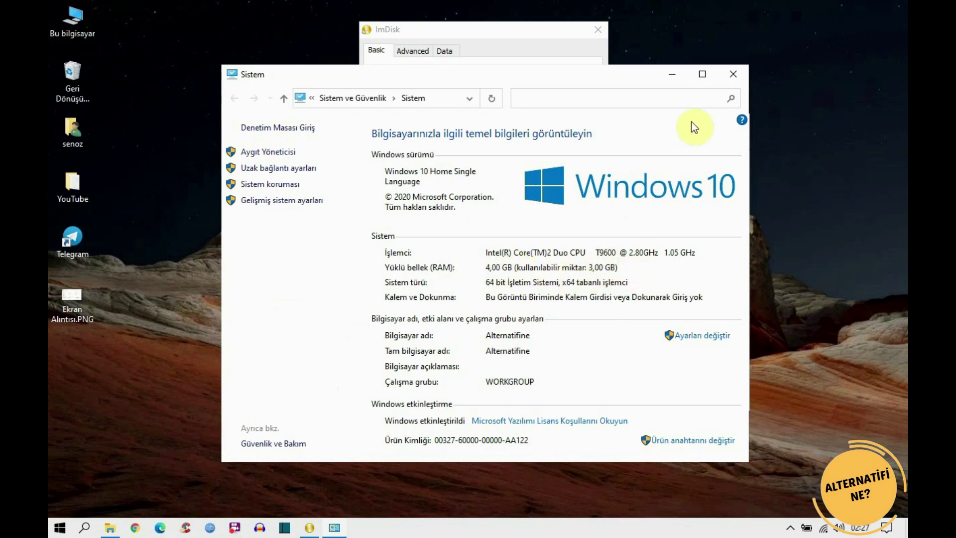
pyautogui.click(740, 73)
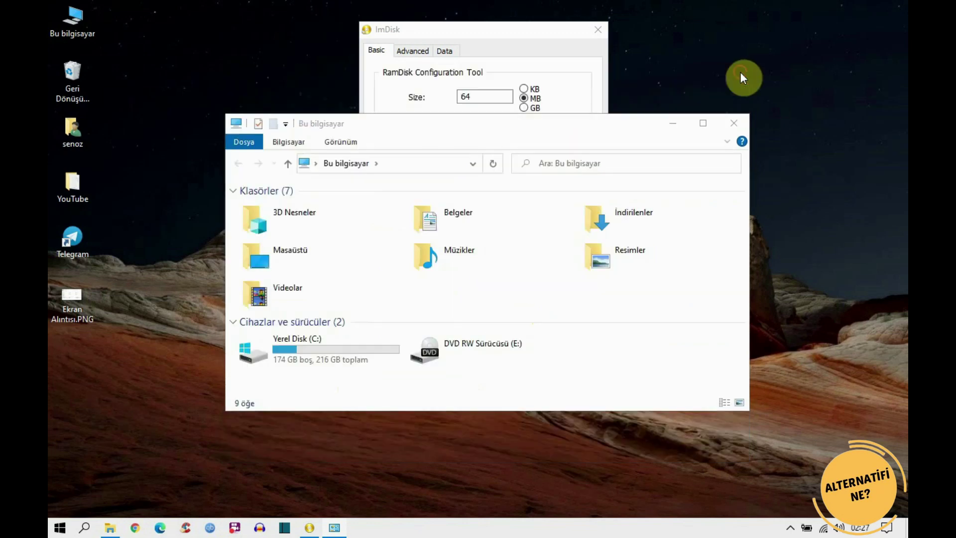
pyautogui.click(737, 121)
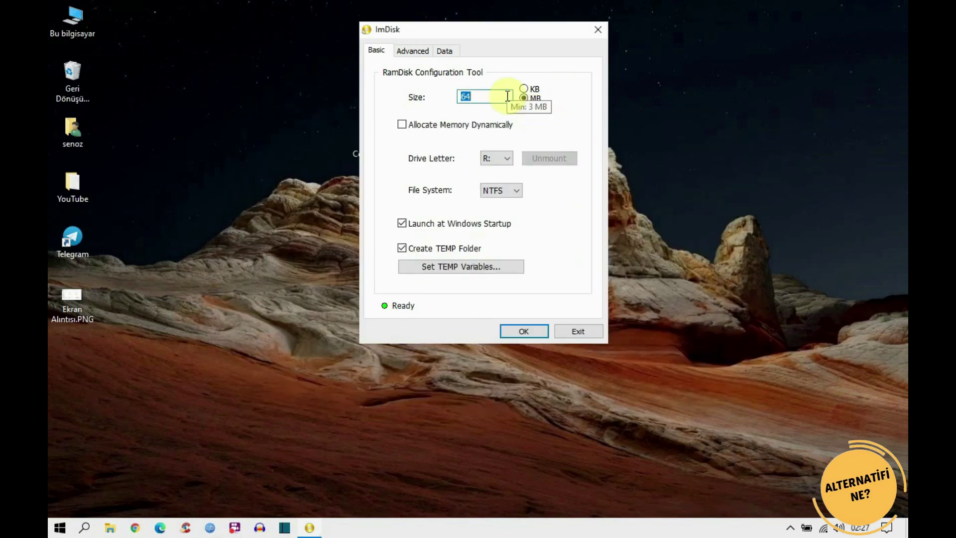
# Configure the RAM disk with a size of 1 GB, dynamic memory allocation and drive letter Z:.
pyautogui.write('1')
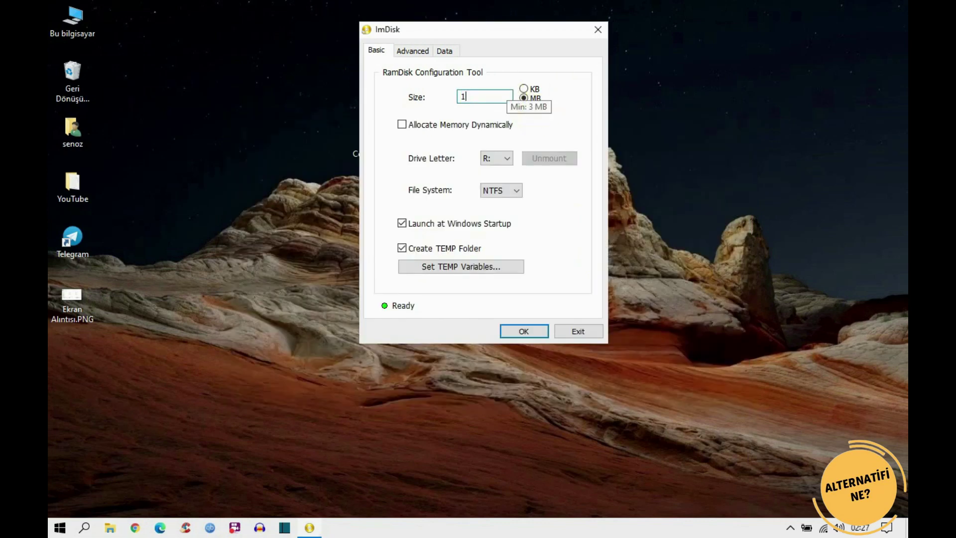
pyautogui.click(524, 107)
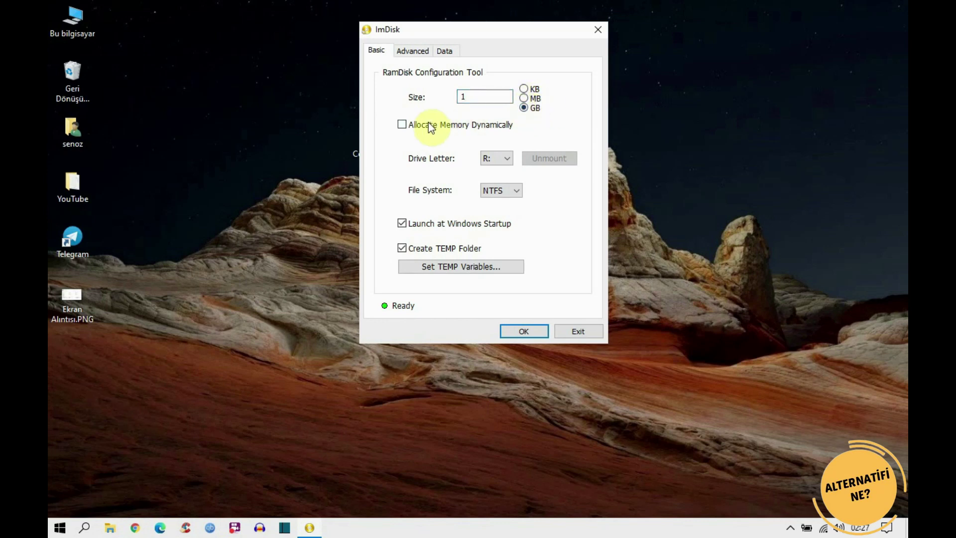
pyautogui.moveTo(431, 128)
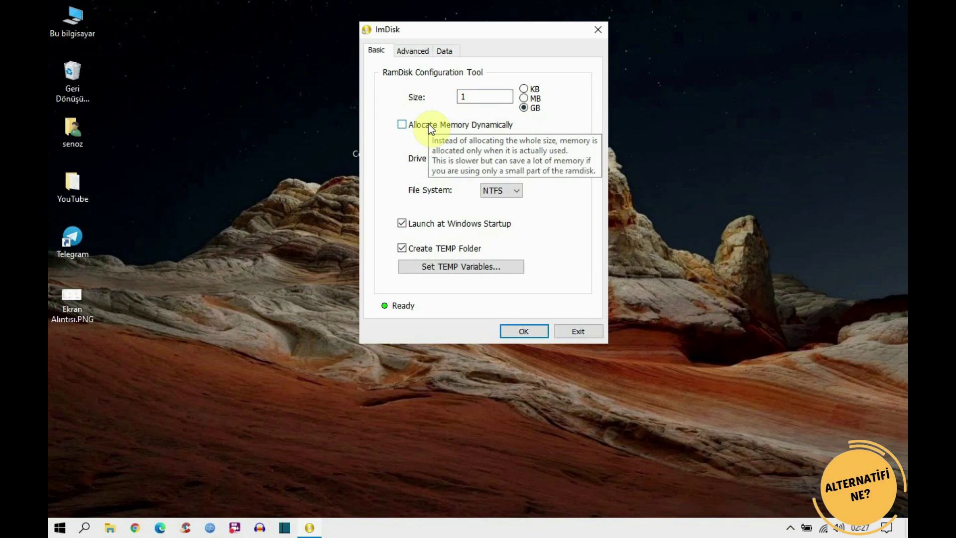
pyautogui.click(431, 128)
pyautogui.click(506, 160)
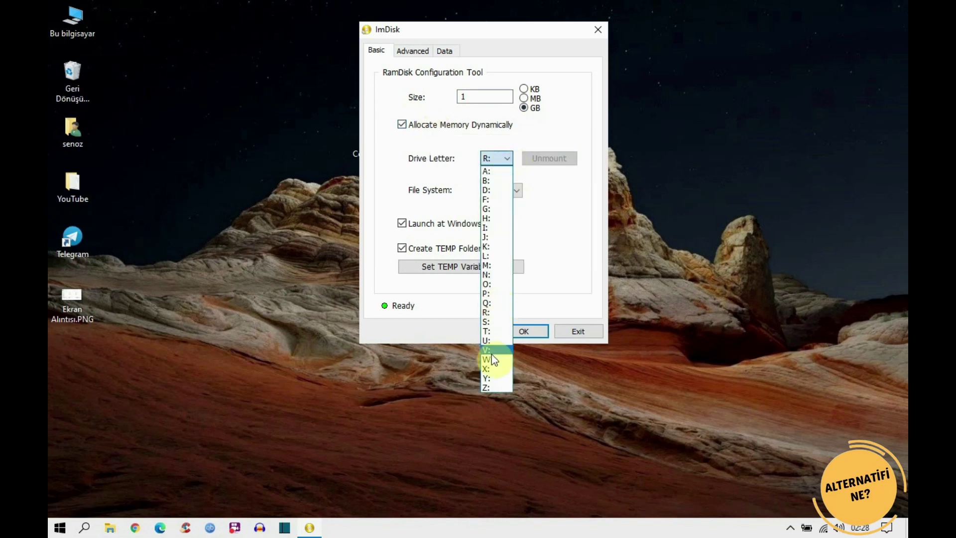
pyautogui.click(491, 386)
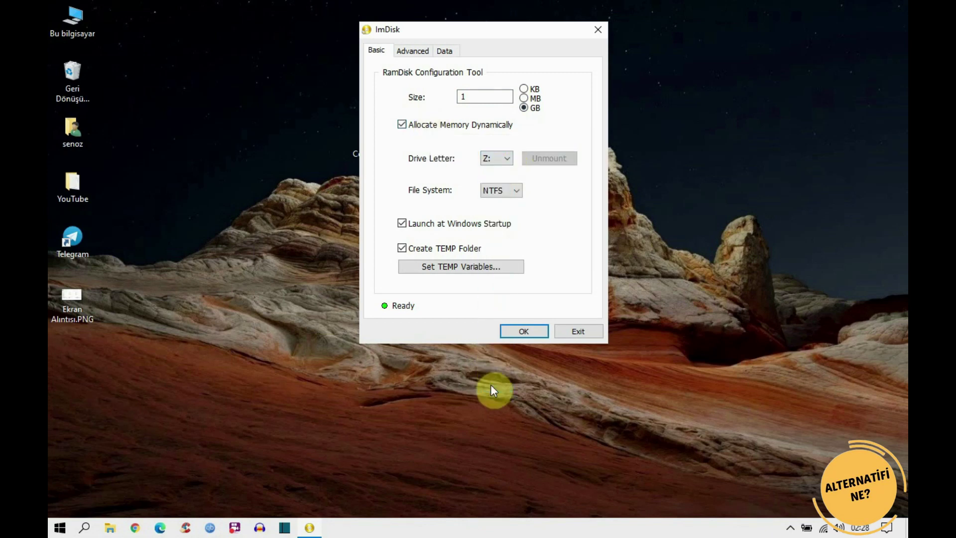
# Set the RAM disk's file system to FAT32, create the disk, dismiss the fast startup warning and close the configuration tool.
pyautogui.click(513, 194)
pyautogui.click(506, 227)
pyautogui.click(518, 331)
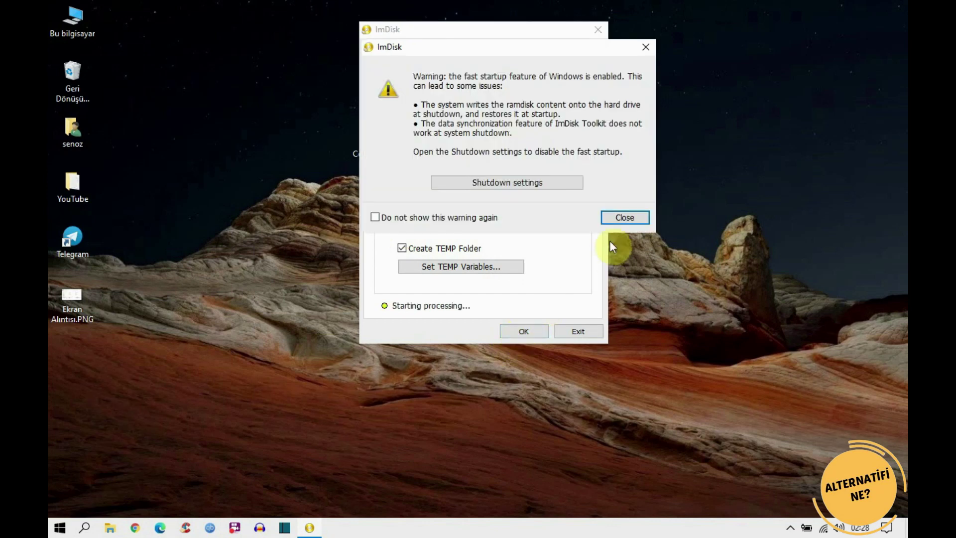
pyautogui.click(623, 218)
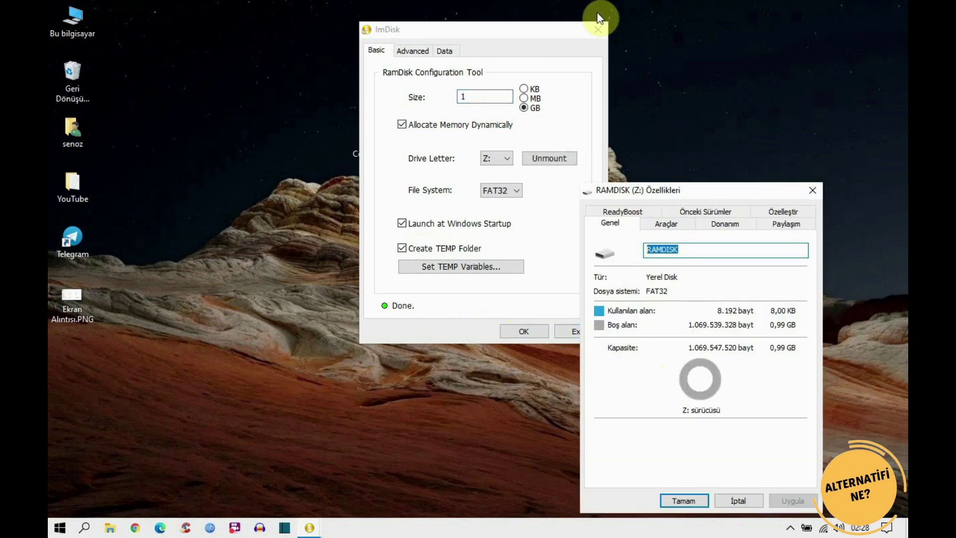
pyautogui.click(596, 31)
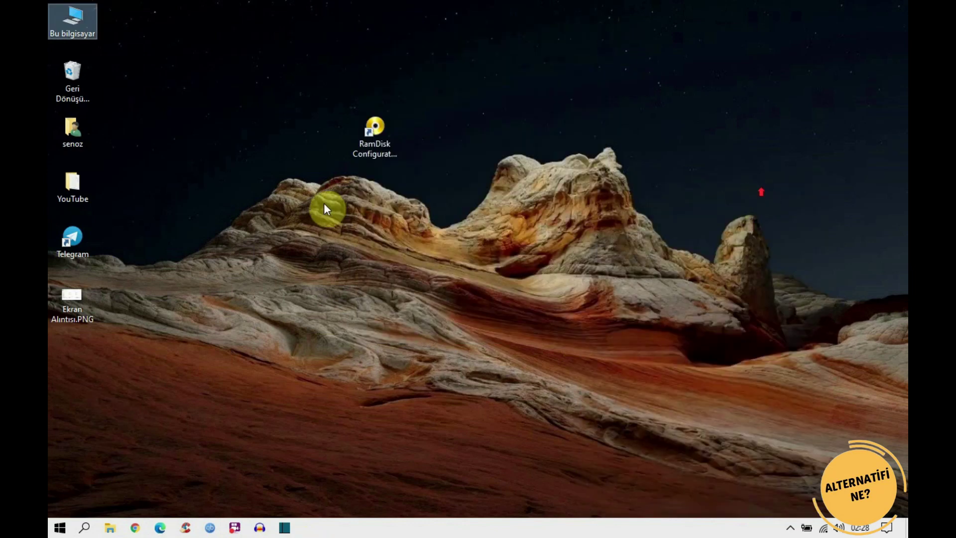
# Quick-format the RAMDISK (Z:) drive from This PC as FAT32 with 4096-byte allocation units and the volume label RAMDISK.
pyautogui.doubleClick(66, 28)
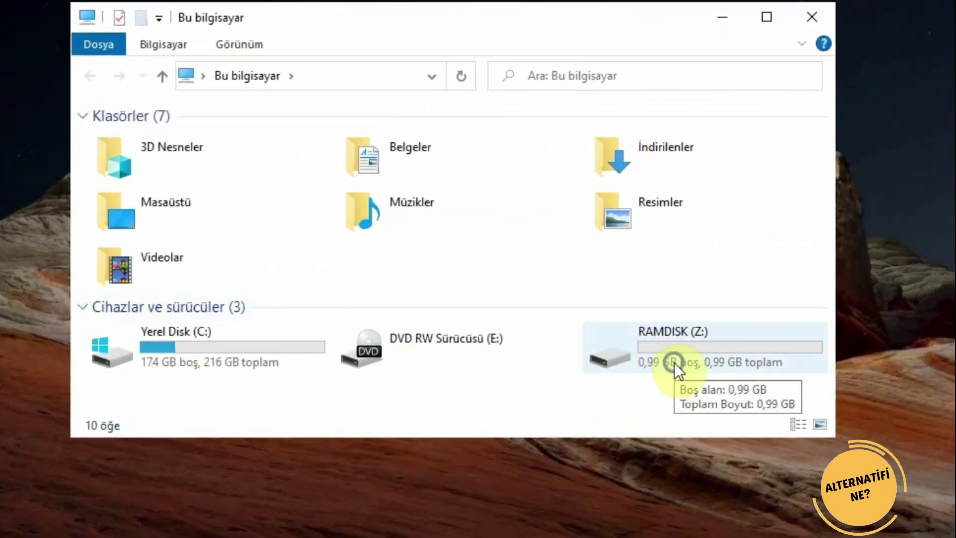
pyautogui.rightClick(674, 363)
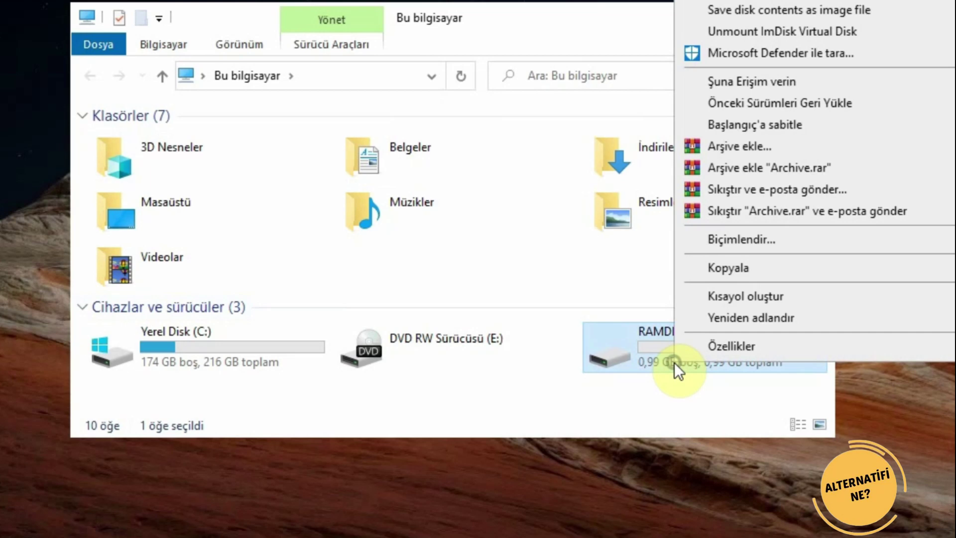
pyautogui.click(739, 240)
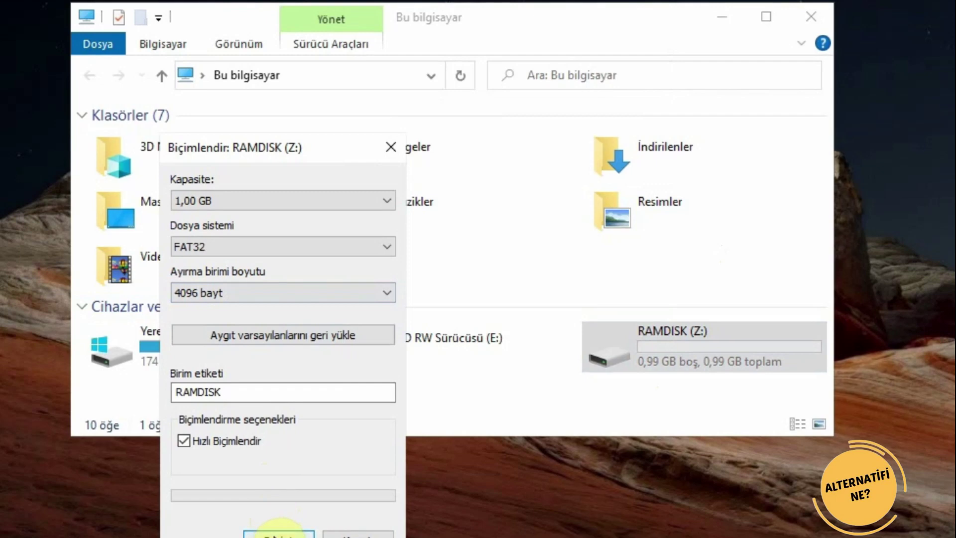
pyautogui.click(279, 532)
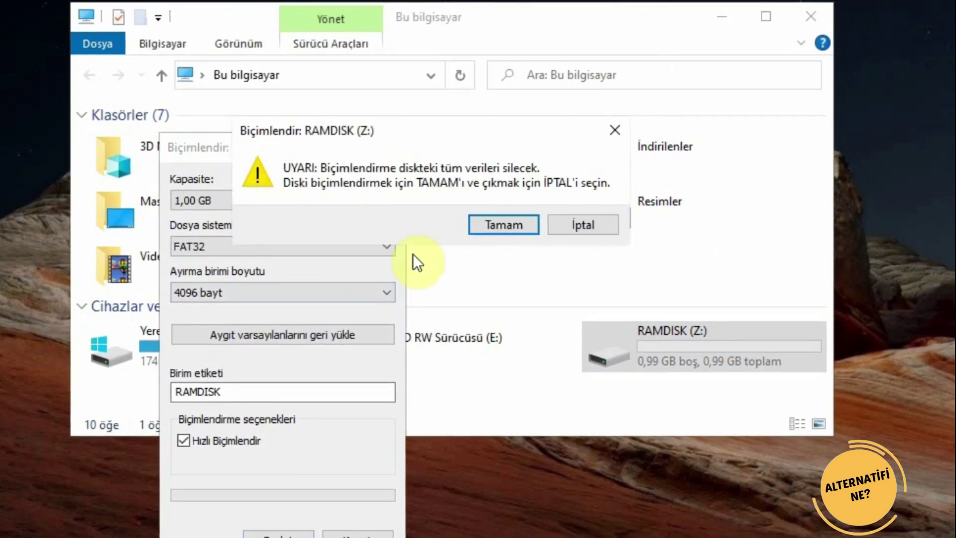
pyautogui.click(510, 219)
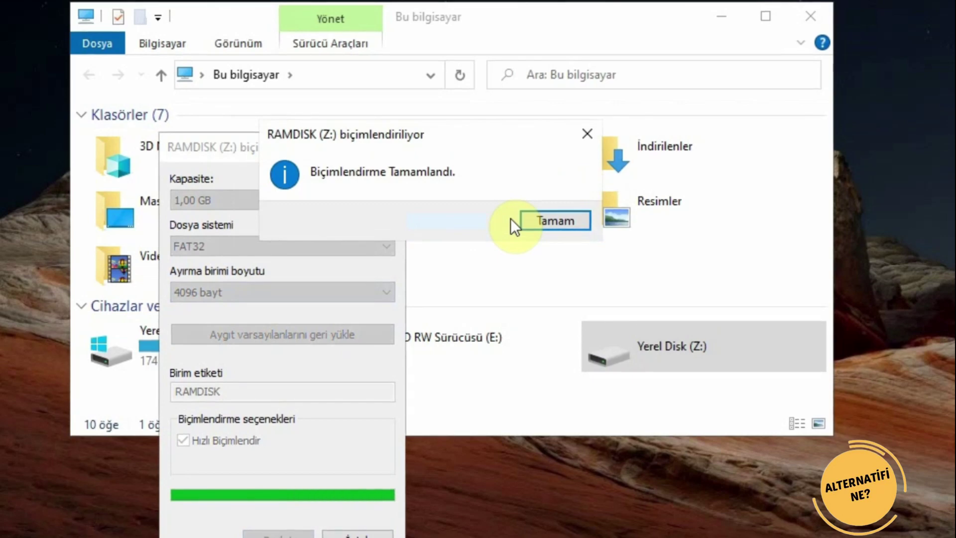
pyautogui.click(513, 220)
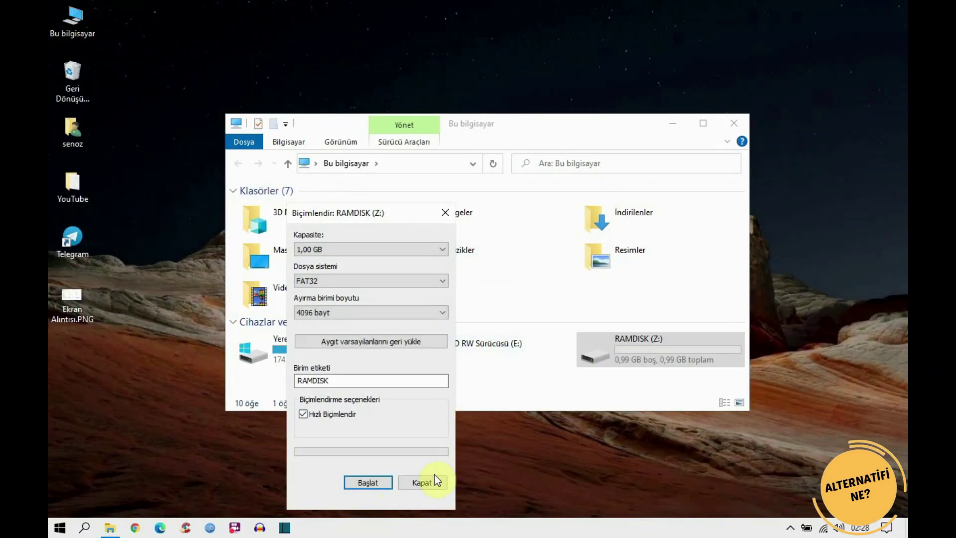
pyautogui.click(424, 481)
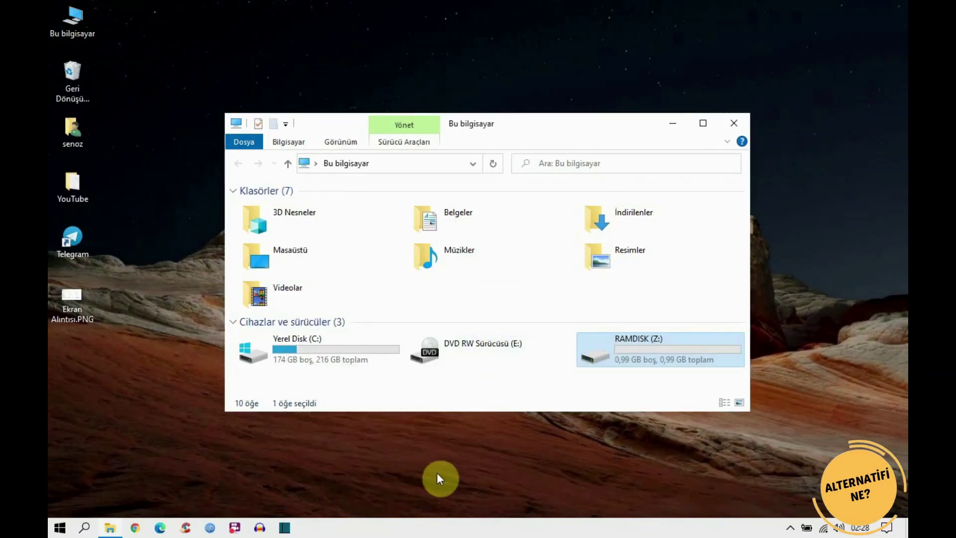
# Check the contents of the RAMDISK (Z:) drive, return to This PC and close the window.
pyautogui.doubleClick(663, 352)
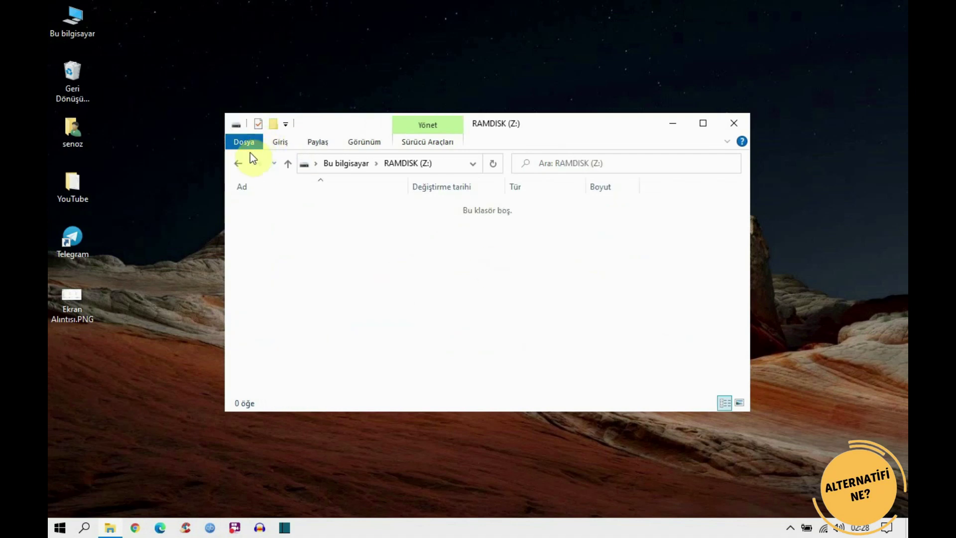
pyautogui.click(239, 163)
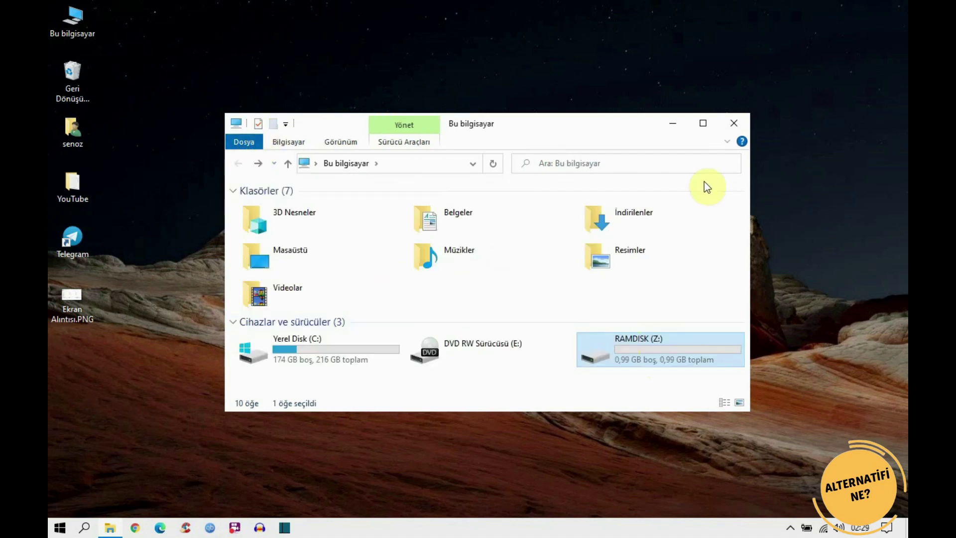
pyautogui.click(736, 123)
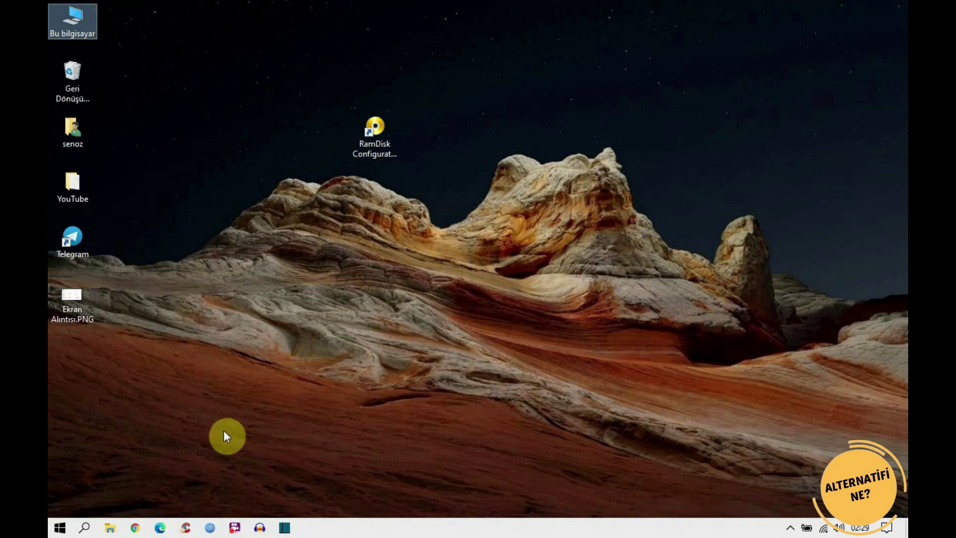
# Switch to Google Chrome, go to portableapps.com and dismiss the translation prompt.
pyautogui.click(134, 528)
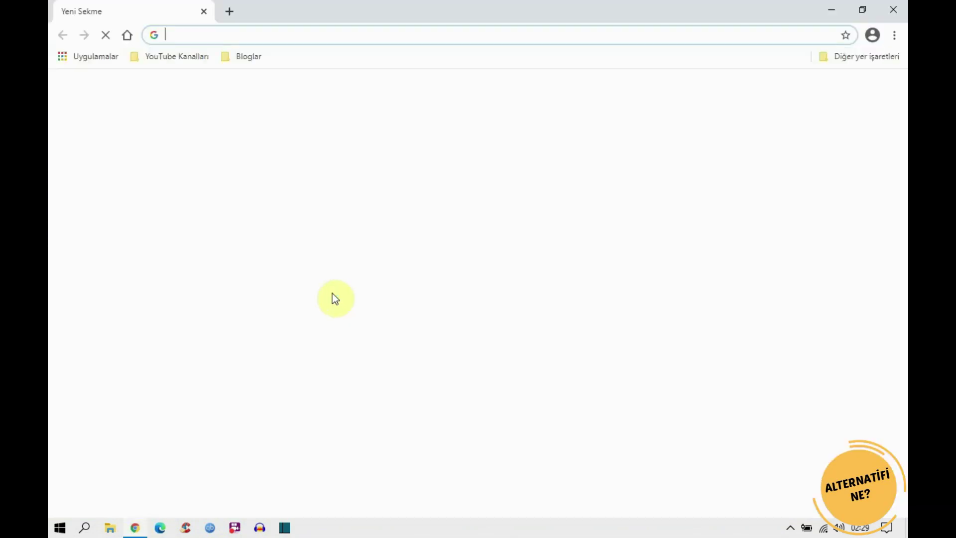
pyautogui.write('po')
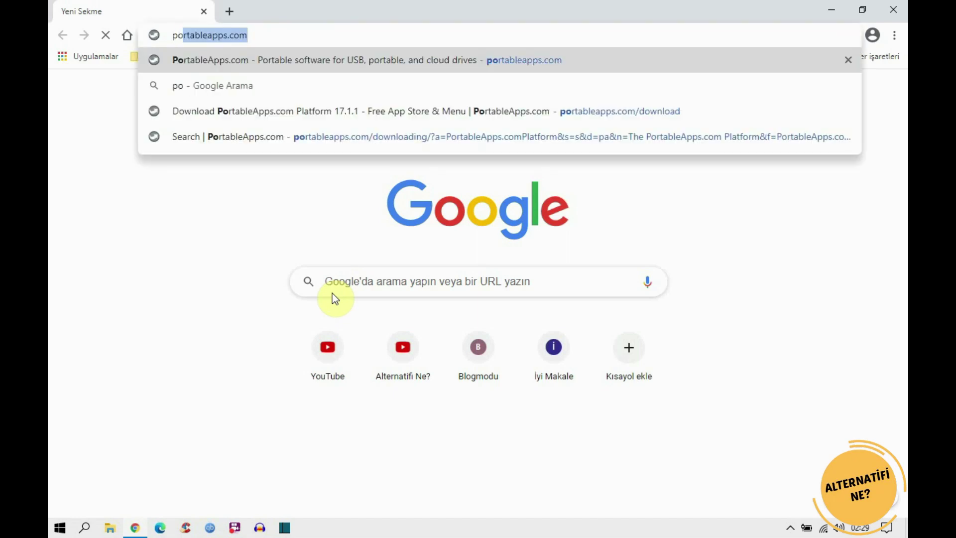
pyautogui.press('Return')
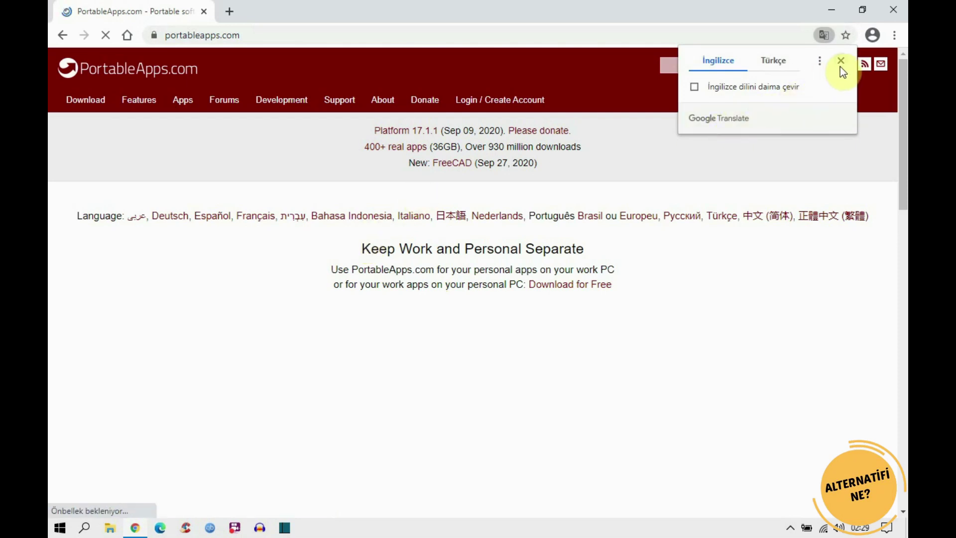
pyautogui.click(840, 61)
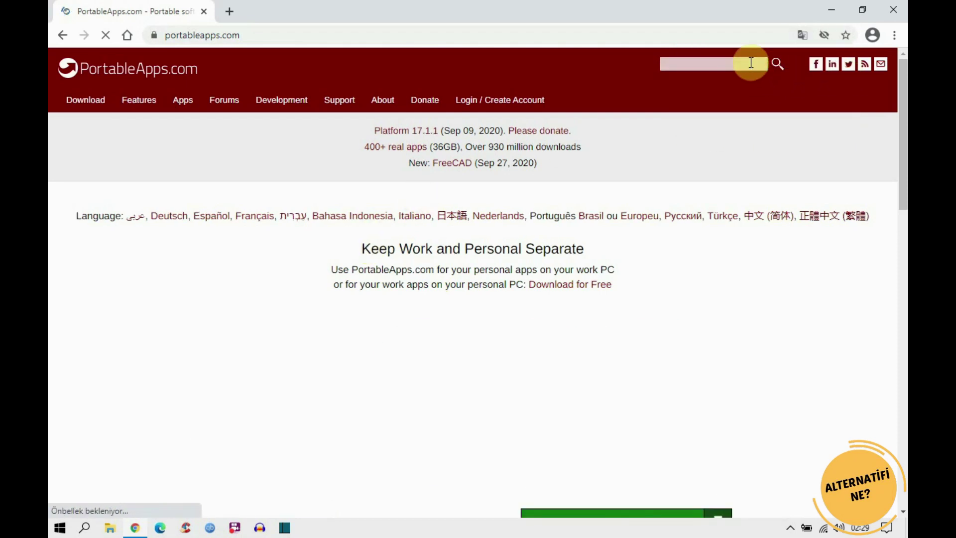
# Search the PortableApps site for "mozilla" and open the Mozilla Firefox, Portable Edition Legacy 68.12.0 release article.
pyautogui.click(751, 63)
pyautogui.press('Down')
pyautogui.press('Down')
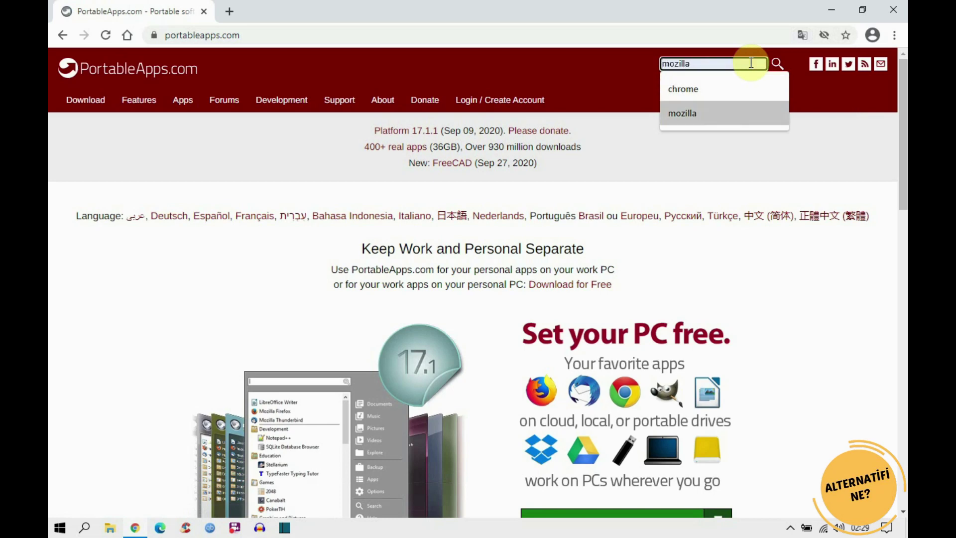
pyautogui.press('Return')
pyautogui.press('Return')
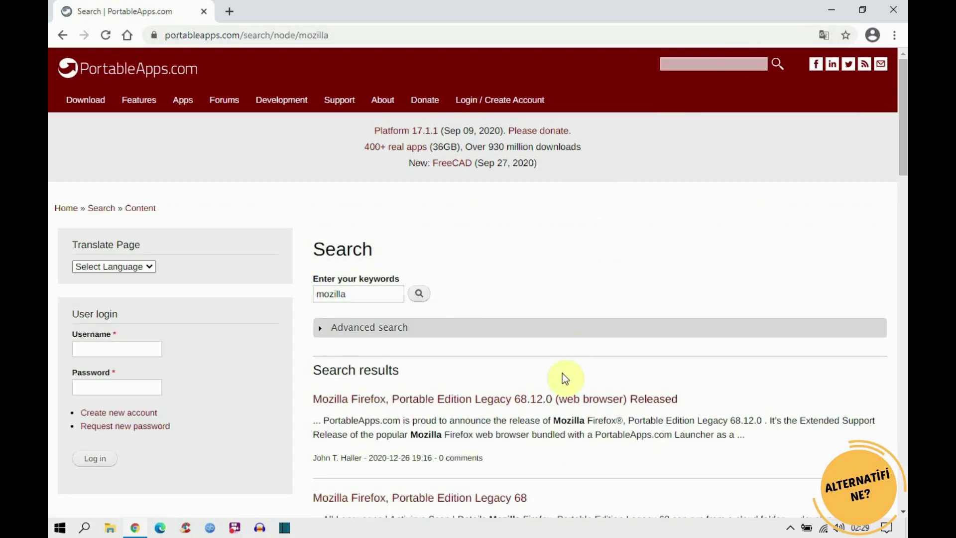
pyautogui.click(565, 404)
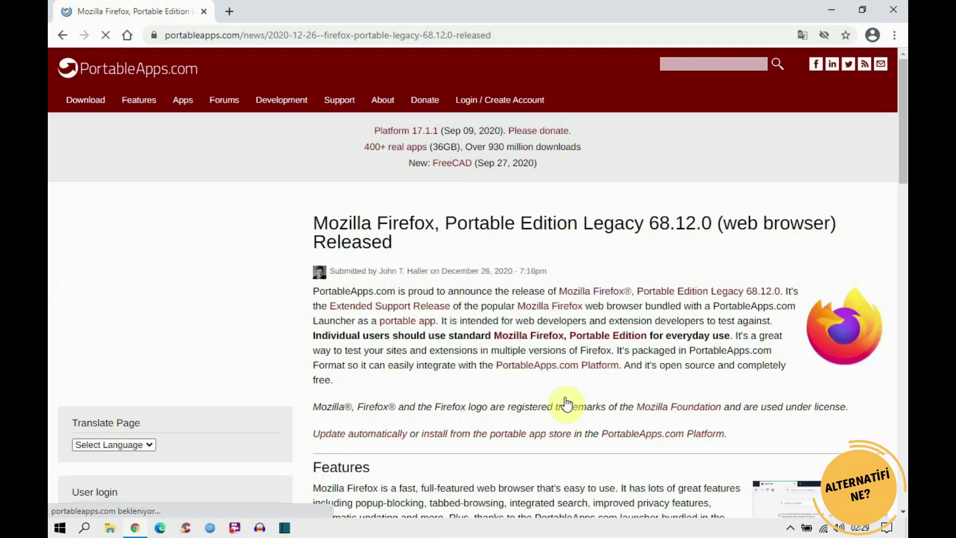
# Download Mozilla Firefox, Portable Edition Legacy 68 from its homepage and save the installer to the desktop.
pyautogui.scroll(-5, 902, 199)
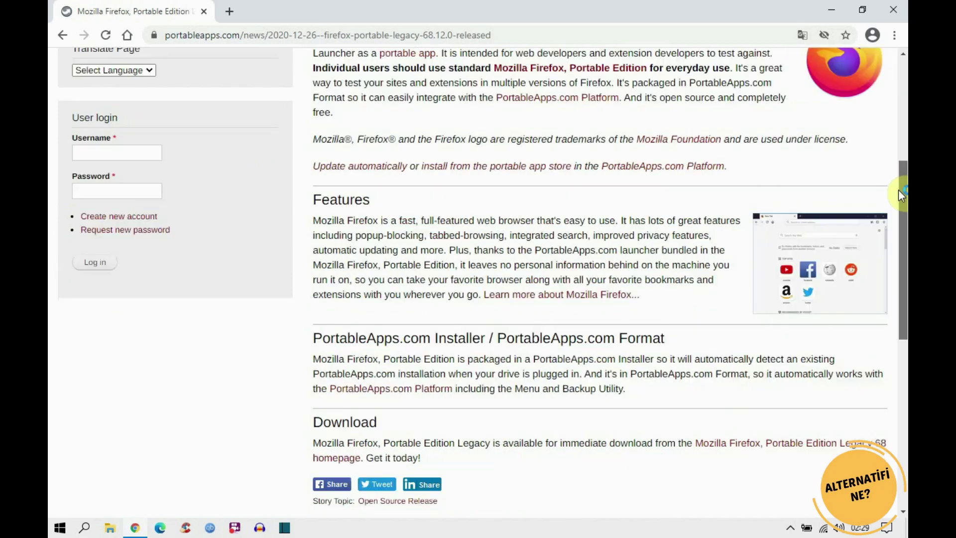
pyautogui.moveTo(901, 203); pyautogui.dragTo(902, 107)
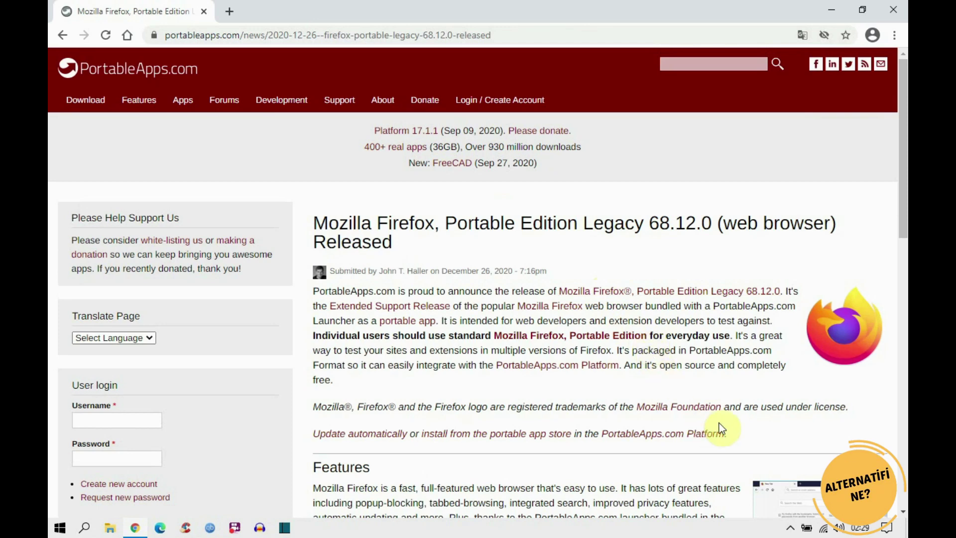
pyautogui.click(903, 239)
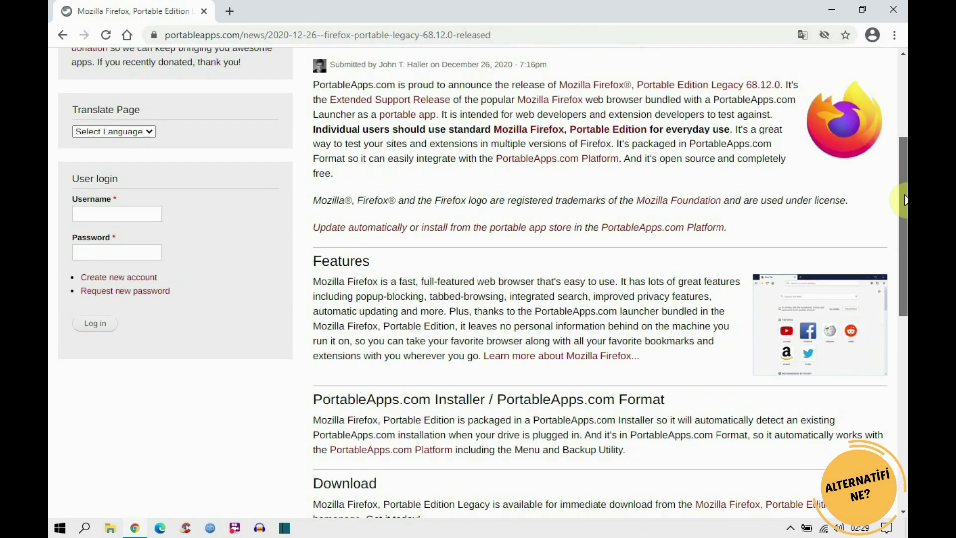
pyautogui.scroll(-1, 903, 225)
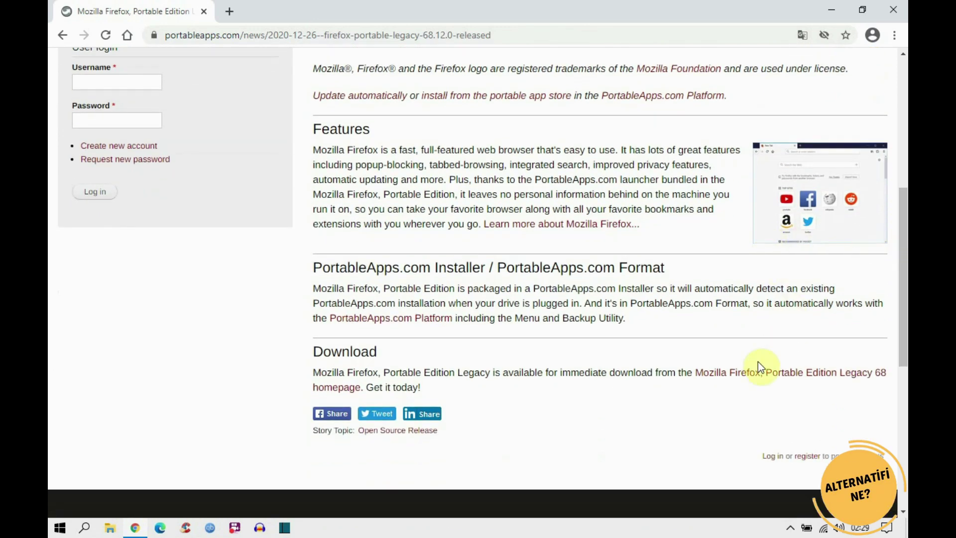
pyautogui.click(735, 370)
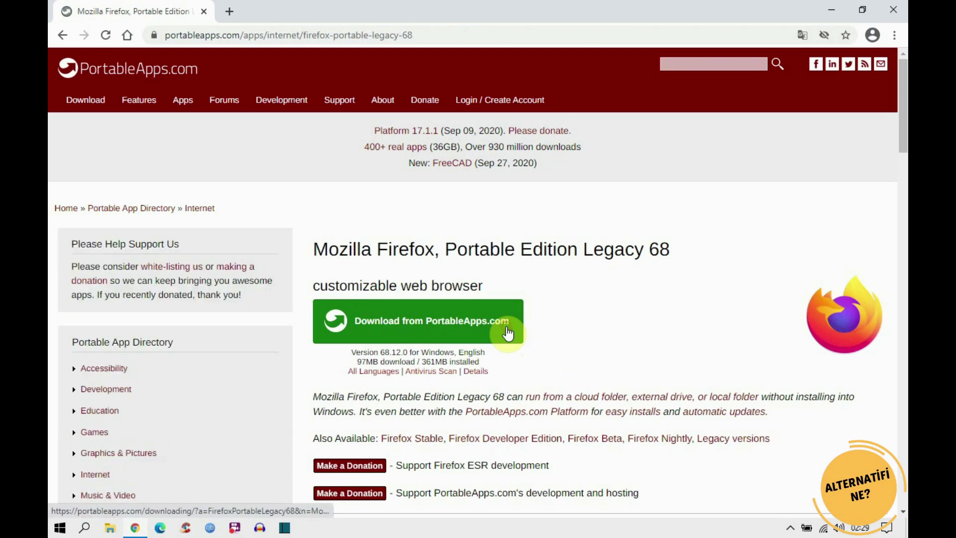
pyautogui.click(507, 333)
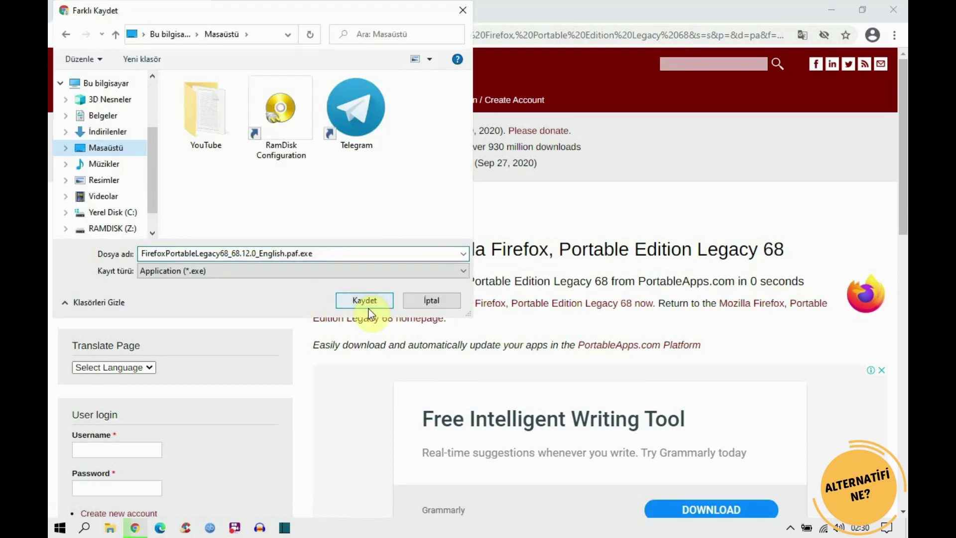
pyautogui.click(373, 300)
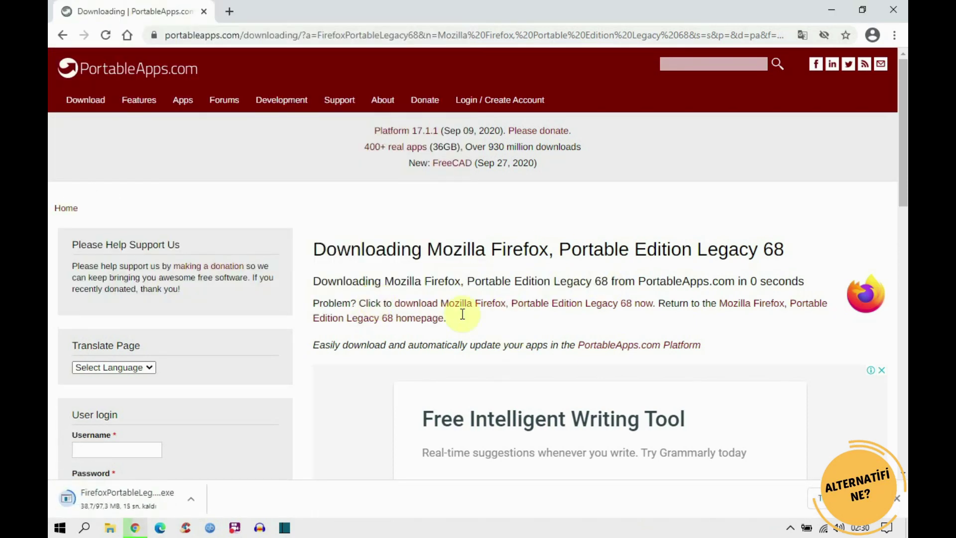
# Launch the downloaded Firefox Portable installer and set its destination folder to Z:\FirefoxPortableLegacy68 on the RAM disk.
pyautogui.click(138, 498)
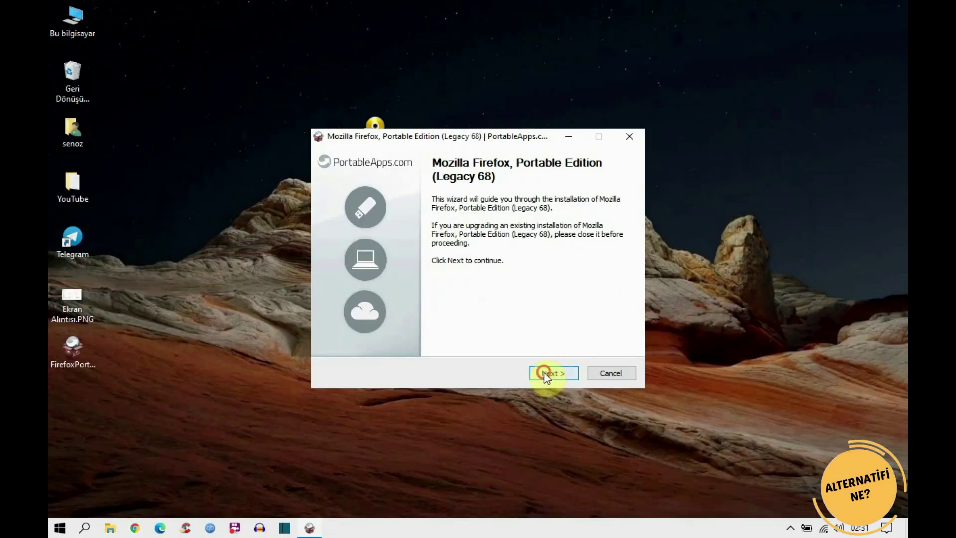
pyautogui.click(544, 373)
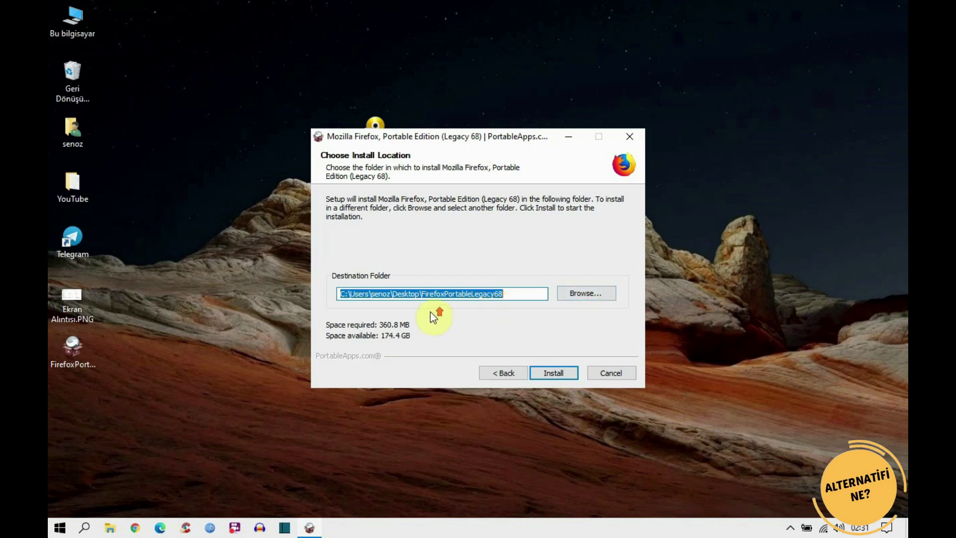
pyautogui.click(349, 294)
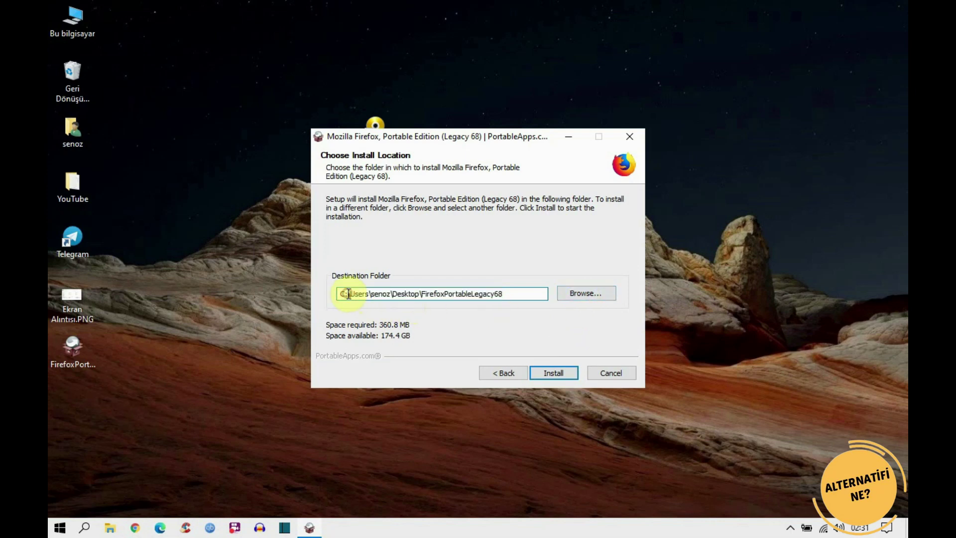
pyautogui.click(572, 294)
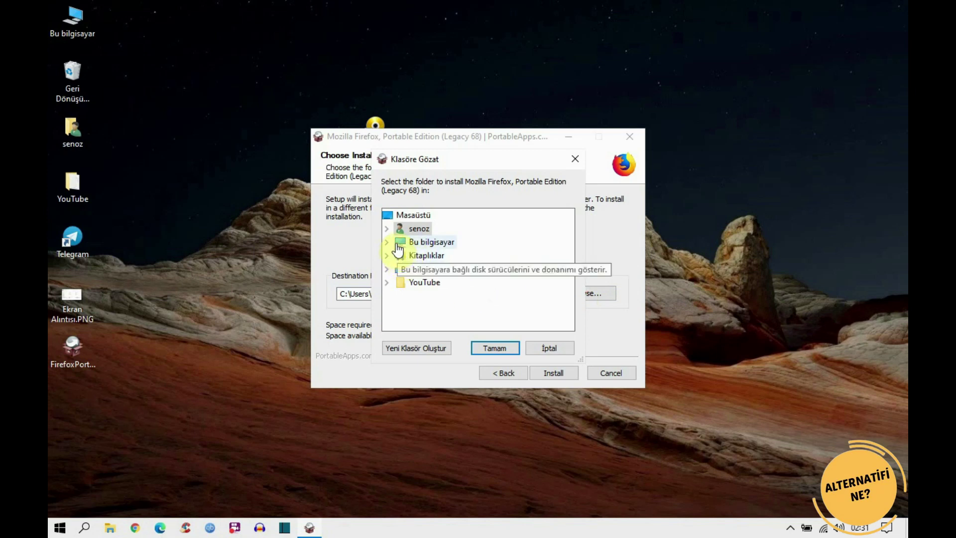
pyautogui.doubleClick(398, 244)
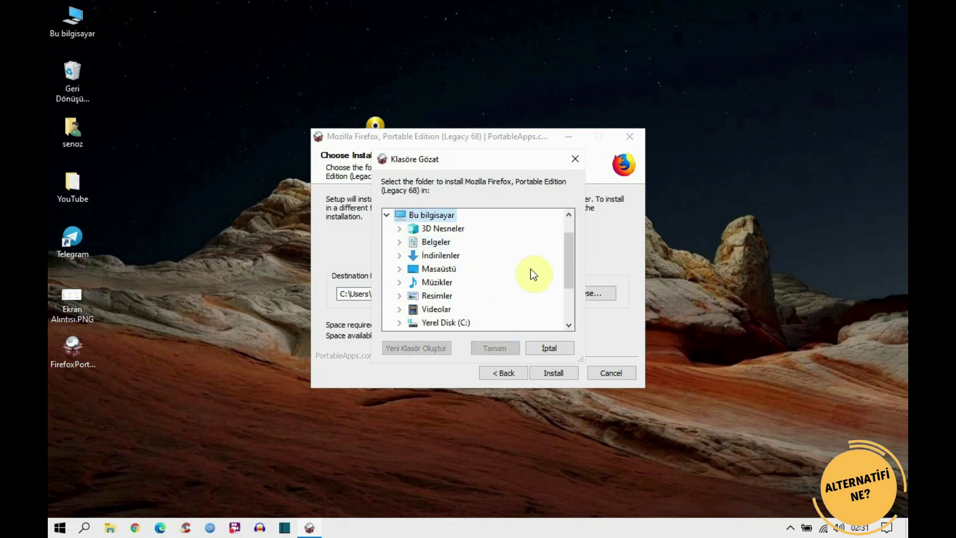
pyautogui.moveTo(568, 265); pyautogui.dragTo(565, 288)
pyautogui.click(461, 297)
pyautogui.click(487, 349)
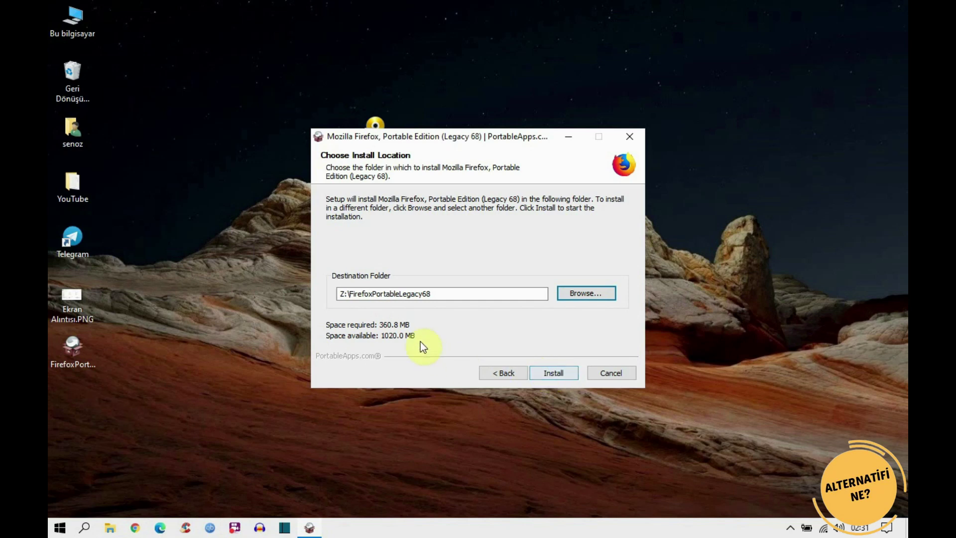
# Install Firefox Portable Legacy 68 to the chosen folder and finish the wizard with the option to run it enabled.
pyautogui.click(554, 373)
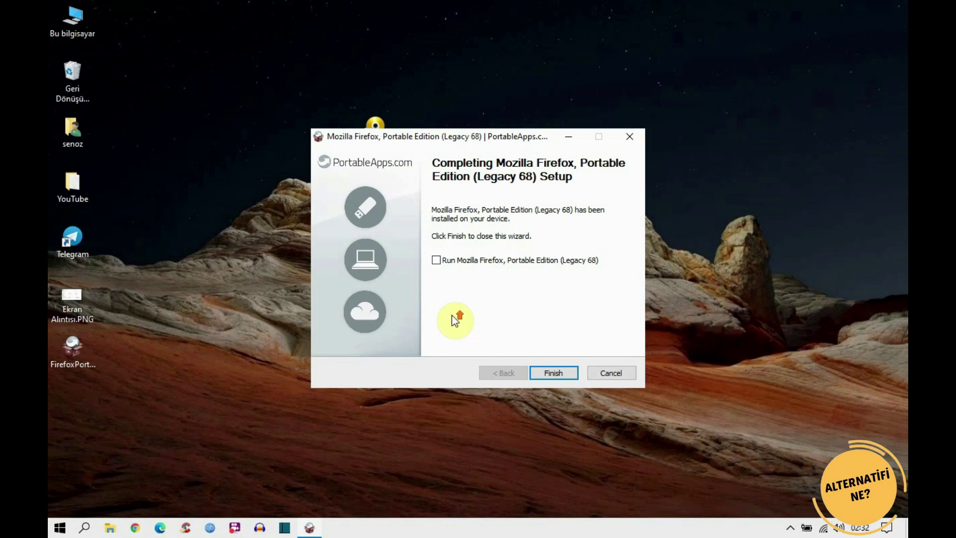
pyautogui.click(436, 260)
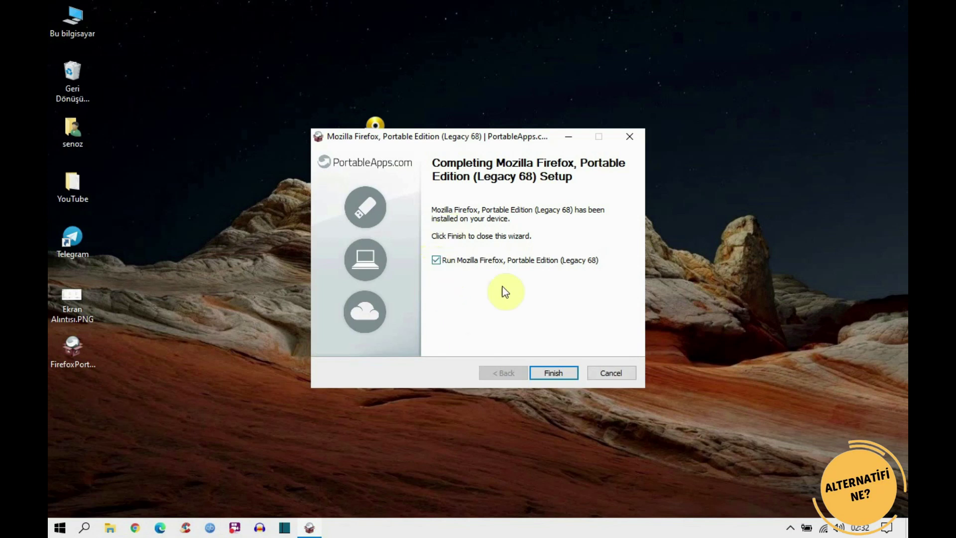
pyautogui.click(554, 373)
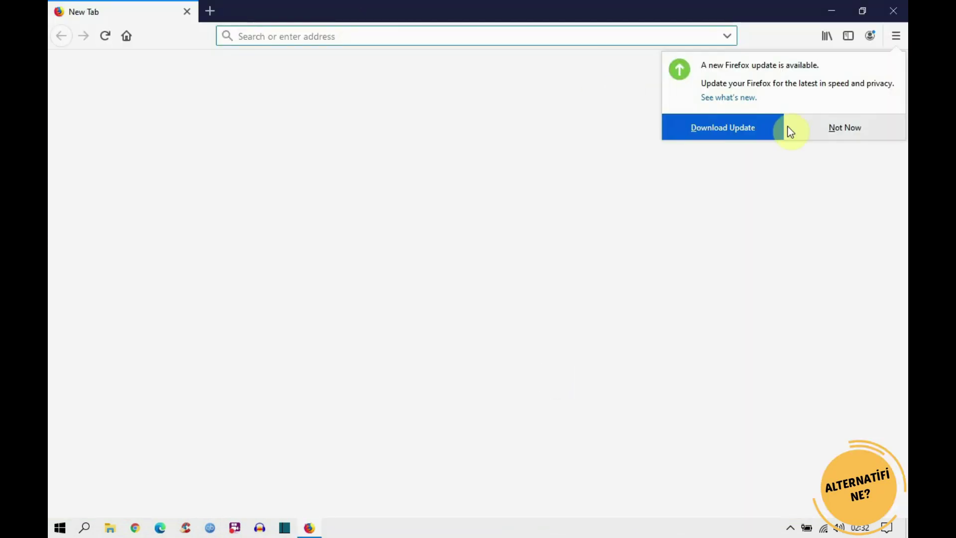
# Decline the Firefox update, skip the Join Firefox and welcome screens, and close the browser.
pyautogui.click(808, 129)
pyautogui.click(567, 205)
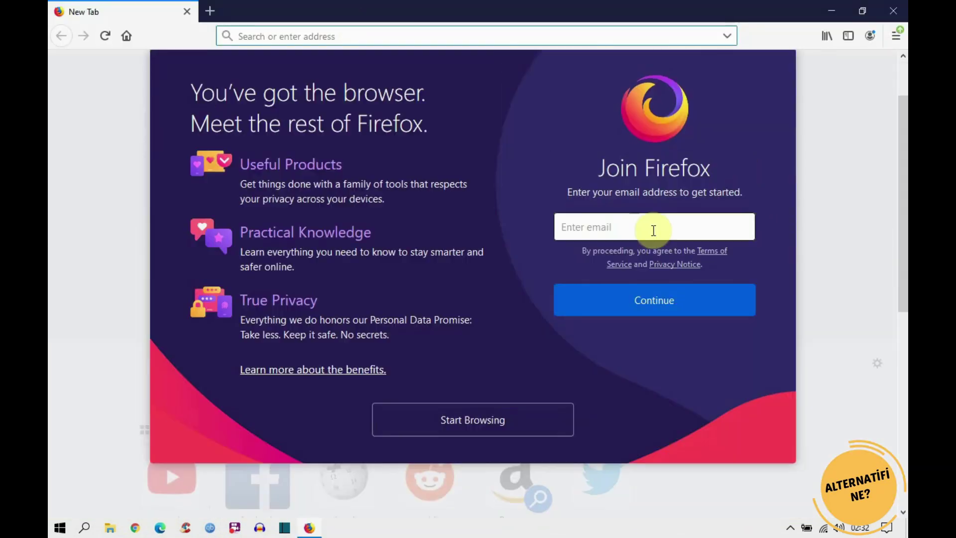
pyautogui.click(653, 230)
pyautogui.scroll(-5, 632, 274)
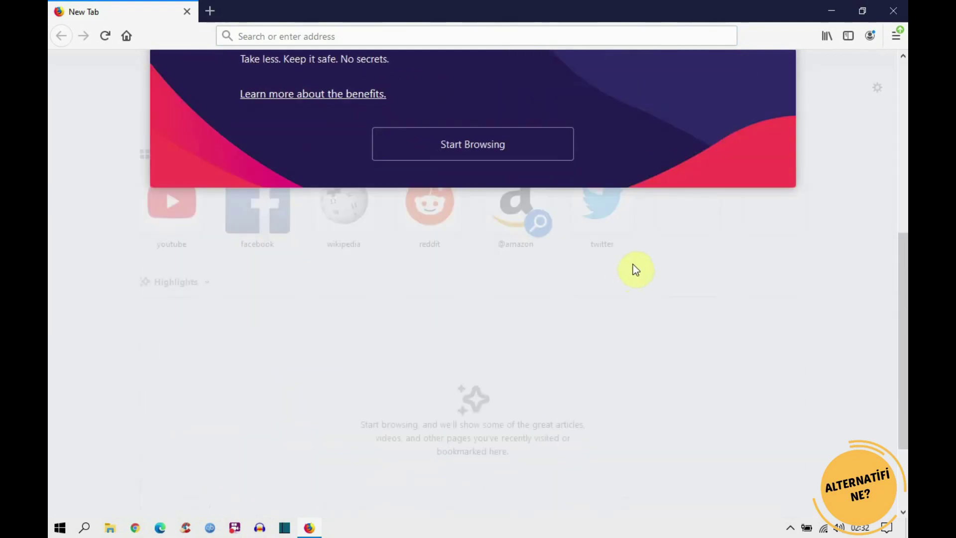
pyautogui.scroll(6, 665, 58)
pyautogui.scroll(-1, 666, 57)
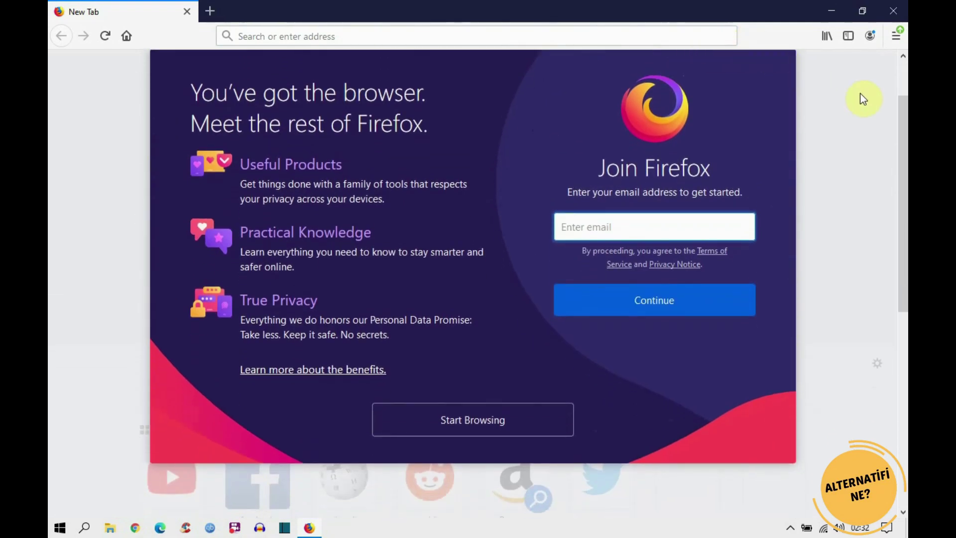
pyautogui.scroll(-6, 641, 316)
pyautogui.scroll(6, 640, 316)
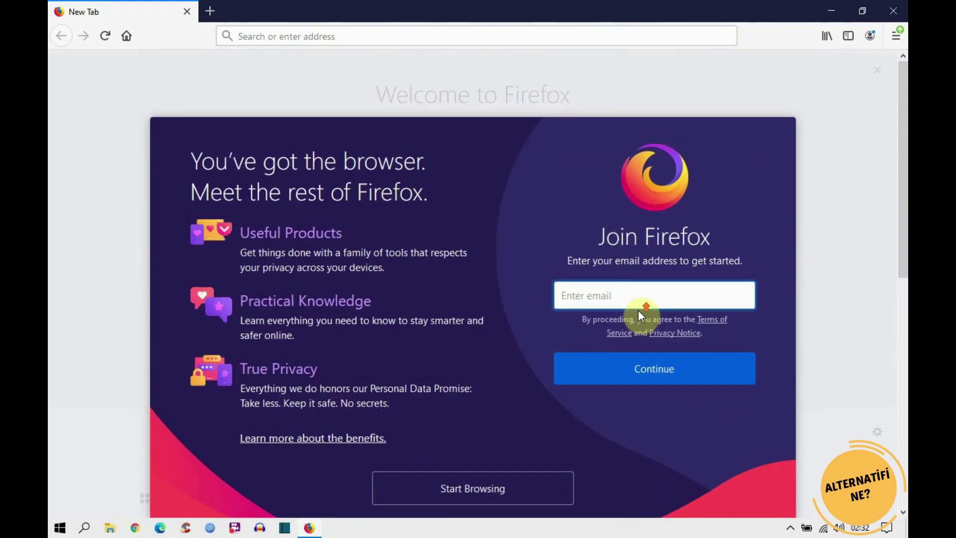
pyautogui.click(495, 489)
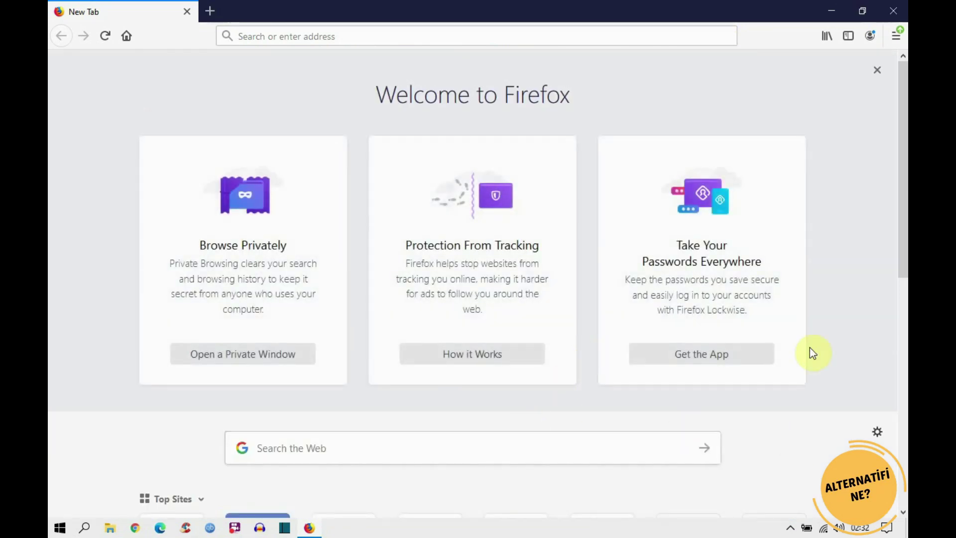
pyautogui.click(876, 70)
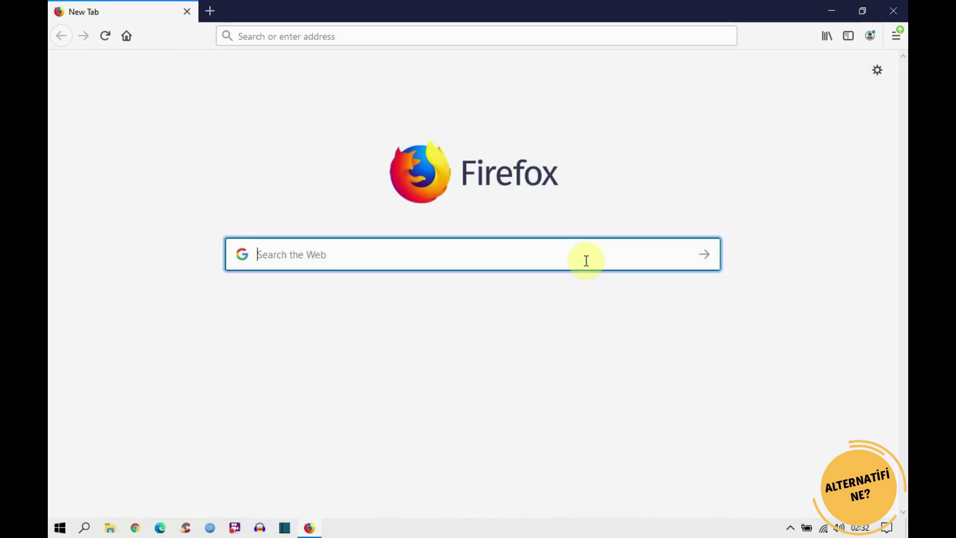
pyautogui.click(893, 11)
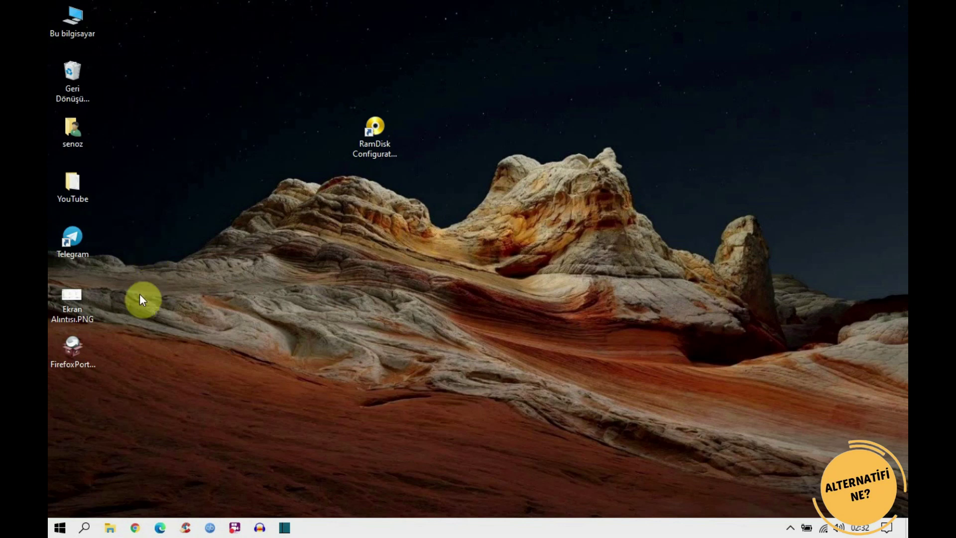
# Move the Firefox Portable installer and the RamDisk Configuration shortcut from the desktop to the recycle bin.
pyautogui.moveTo(49, 354); pyautogui.dragTo(183, 186)
pyautogui.click(209, 276)
pyautogui.moveTo(81, 357); pyautogui.dragTo(77, 83)
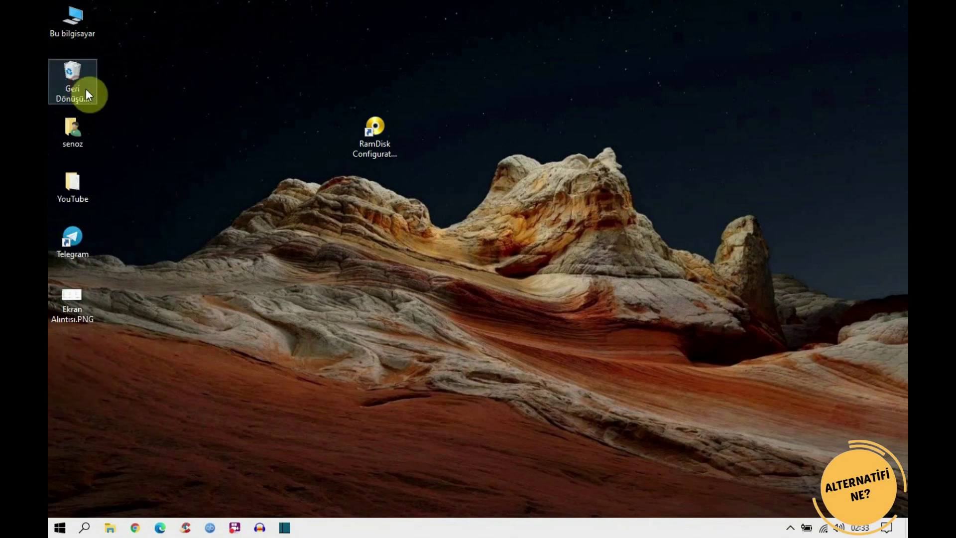
pyautogui.moveTo(360, 127); pyautogui.dragTo(61, 79)
# Run FirefoxPortable.exe from the FirefoxPortableLegacy68 folder on RAMDISK (Z:) and decline the browser update.
pyautogui.doubleClick(71, 9)
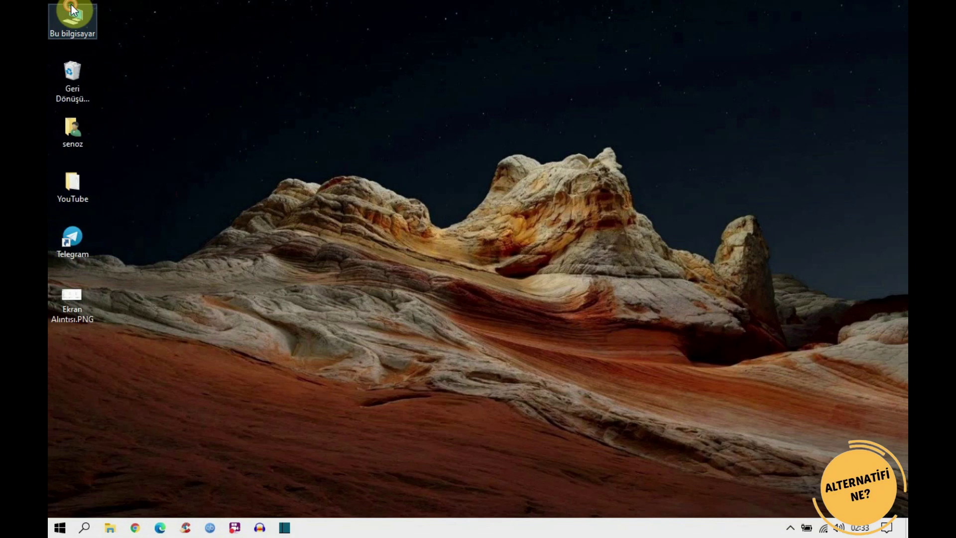
pyautogui.moveTo(658, 358)
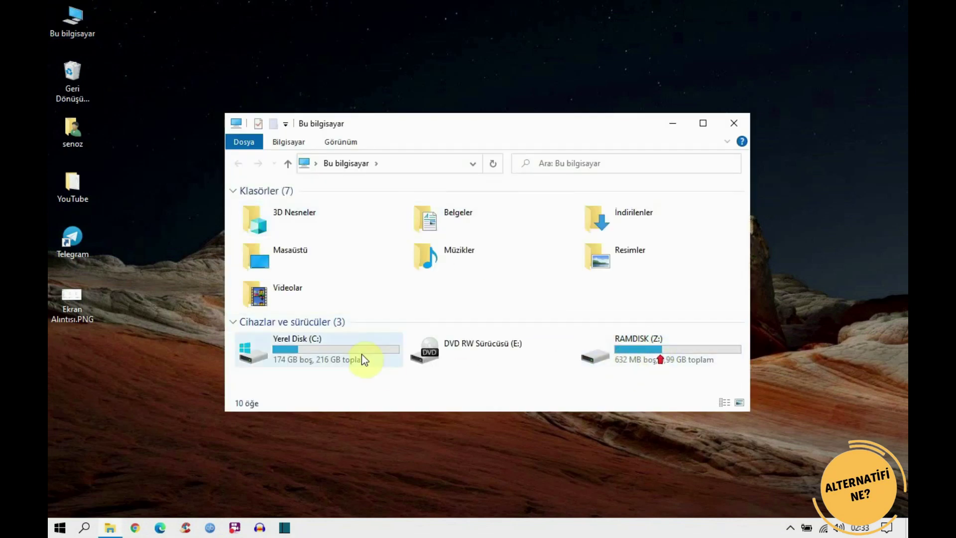
pyautogui.doubleClick(630, 351)
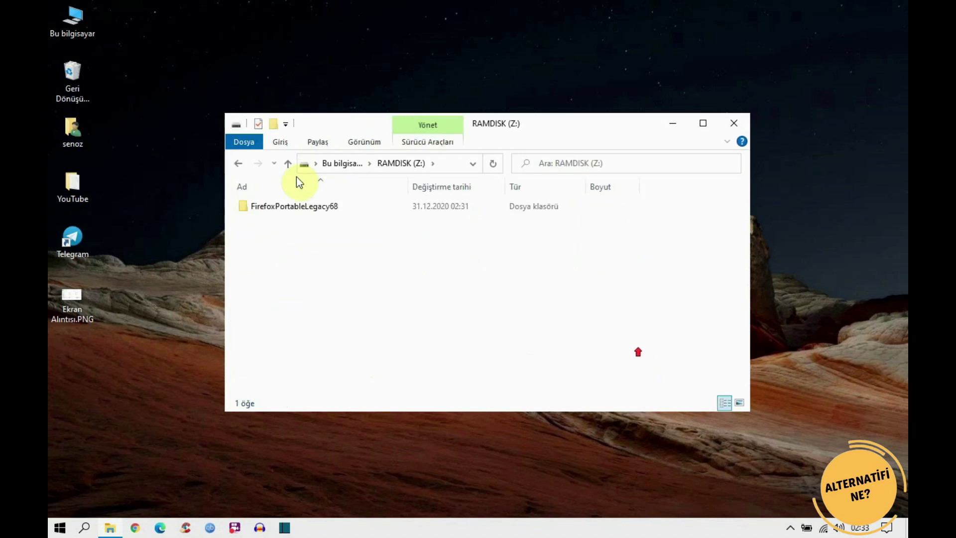
pyautogui.doubleClick(301, 204)
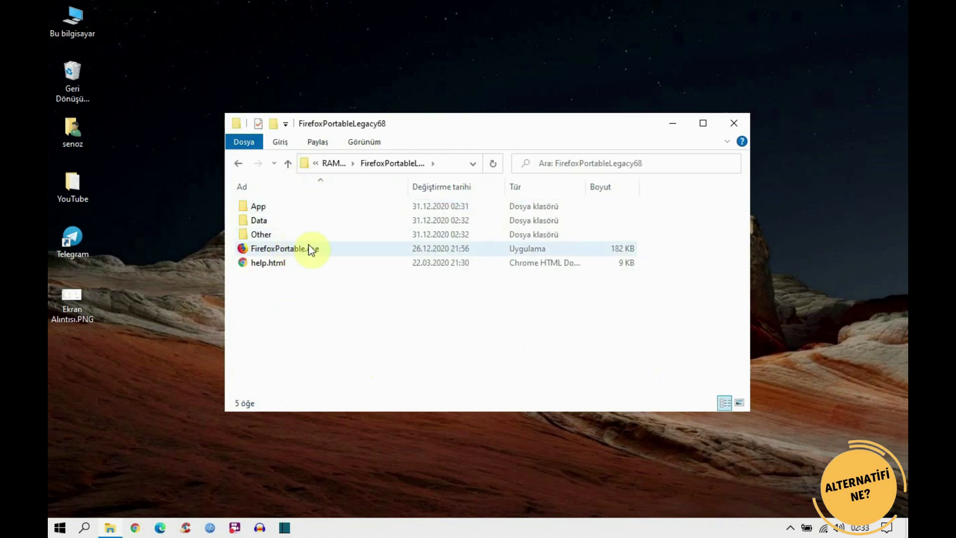
pyautogui.doubleClick(294, 253)
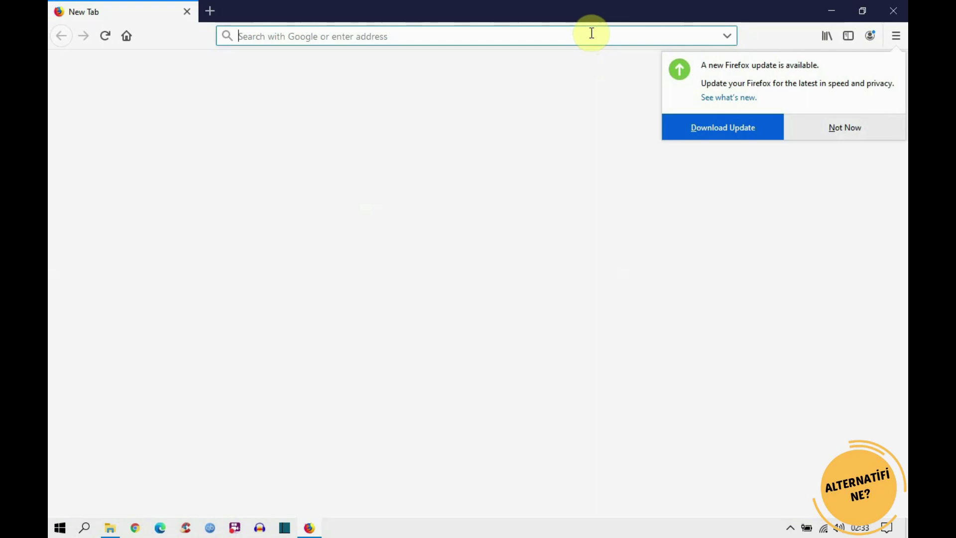
pyautogui.click(809, 130)
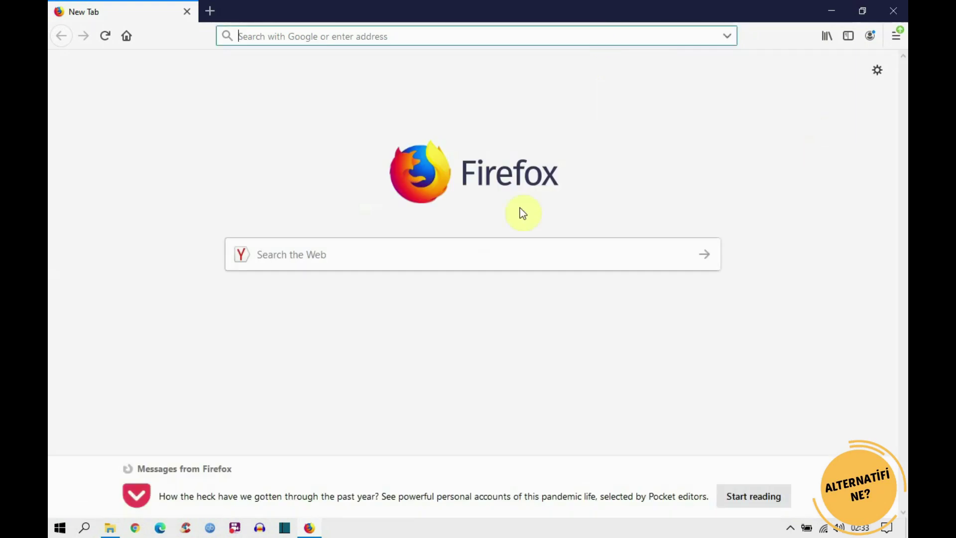
# Search the web for "blogmodu" and look through the blogmodu.blogspot.com result.
pyautogui.click(277, 254)
pyautogui.write('blogmo')
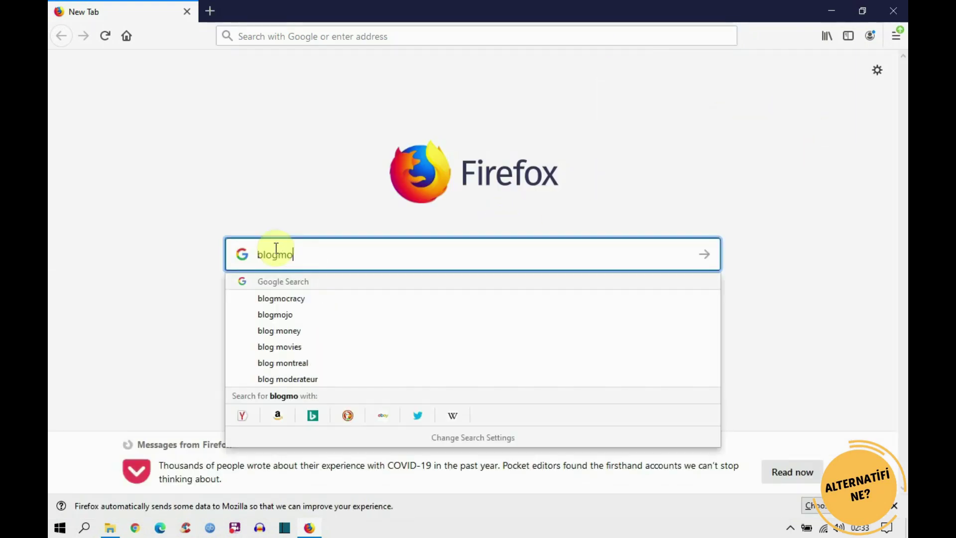
pyautogui.write('dul')
pyautogui.press('Return')
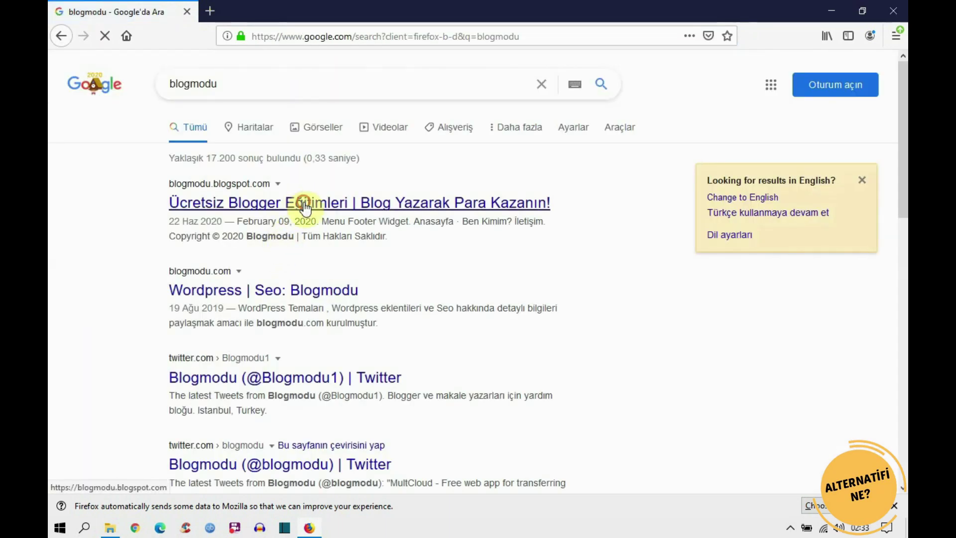
pyautogui.click(305, 206)
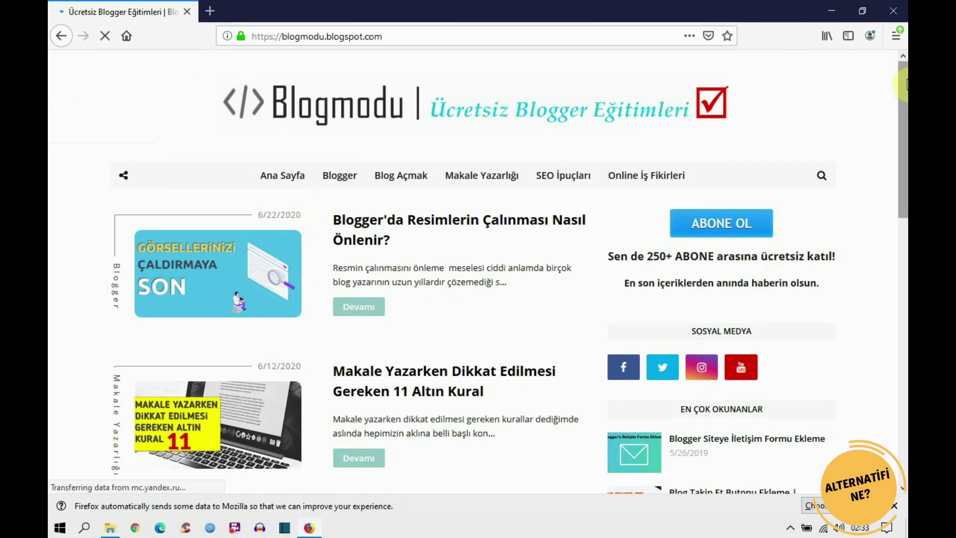
pyautogui.scroll(-6, 897, 208)
pyautogui.scroll(6, 897, 208)
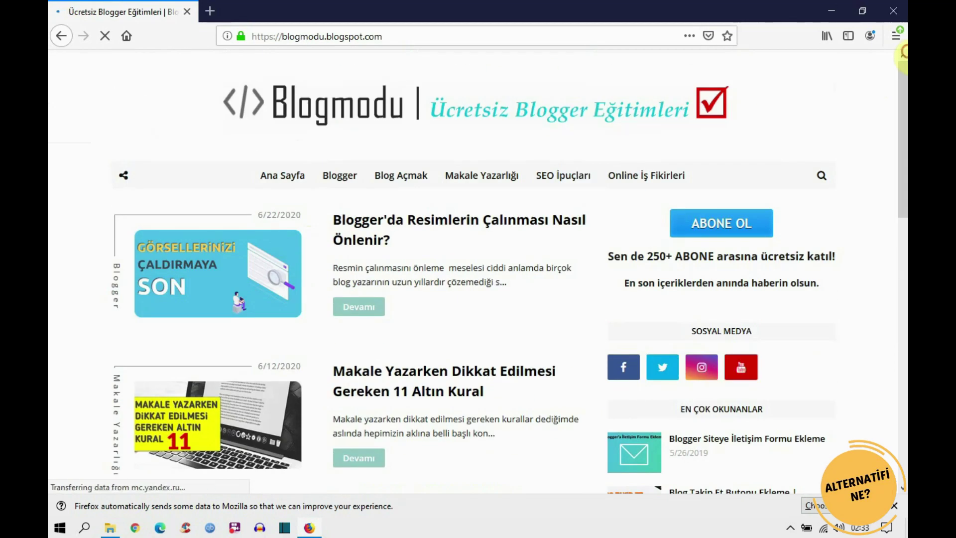
# Try the Blogger user profile link further down the blogmodu search results, return to the results and close Firefox.
pyautogui.click(60, 37)
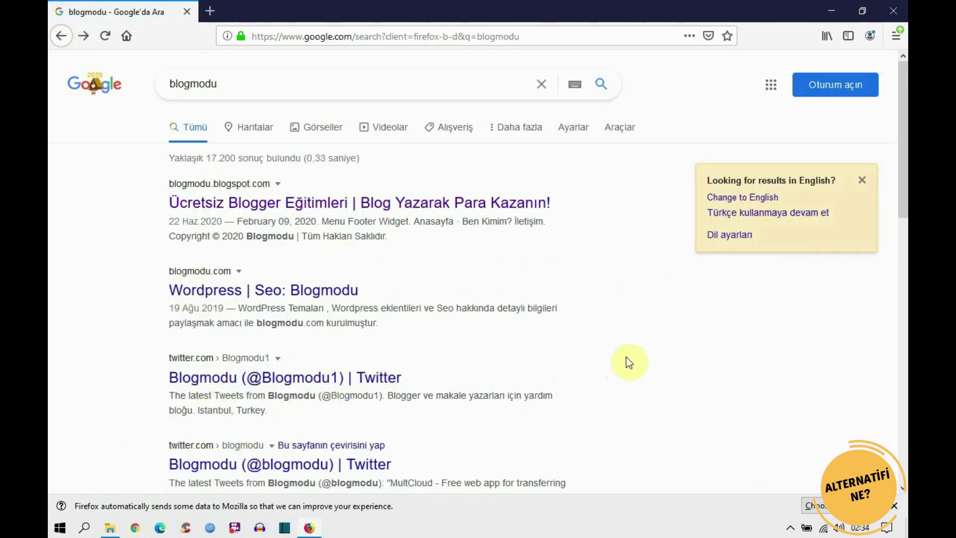
pyautogui.moveTo(903, 205); pyautogui.dragTo(903, 390)
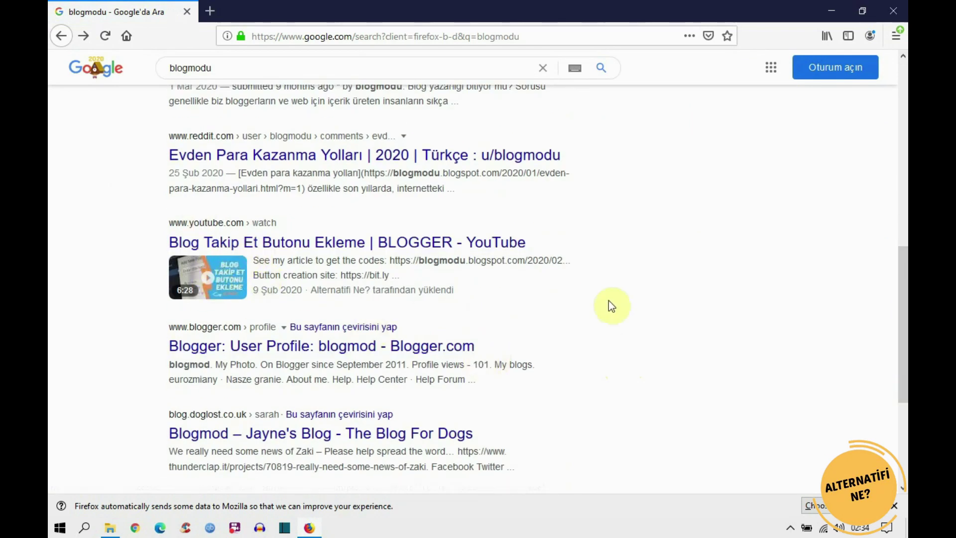
pyautogui.click(472, 357)
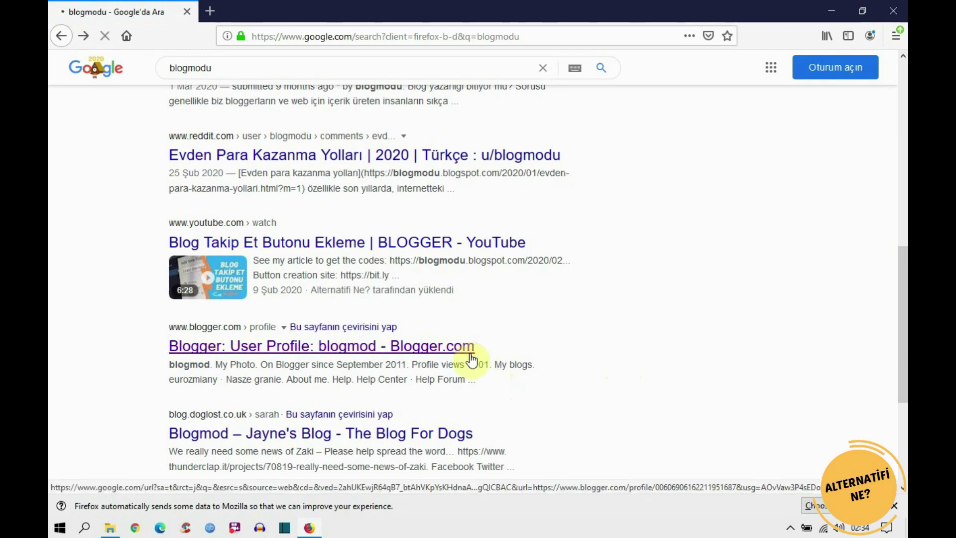
pyautogui.hotkey('alt', 'Left')
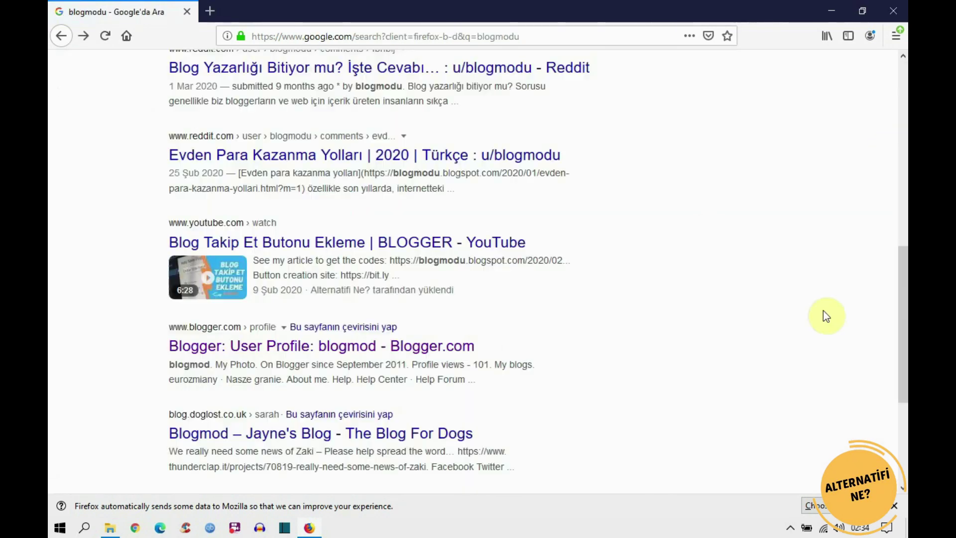
pyautogui.click(894, 12)
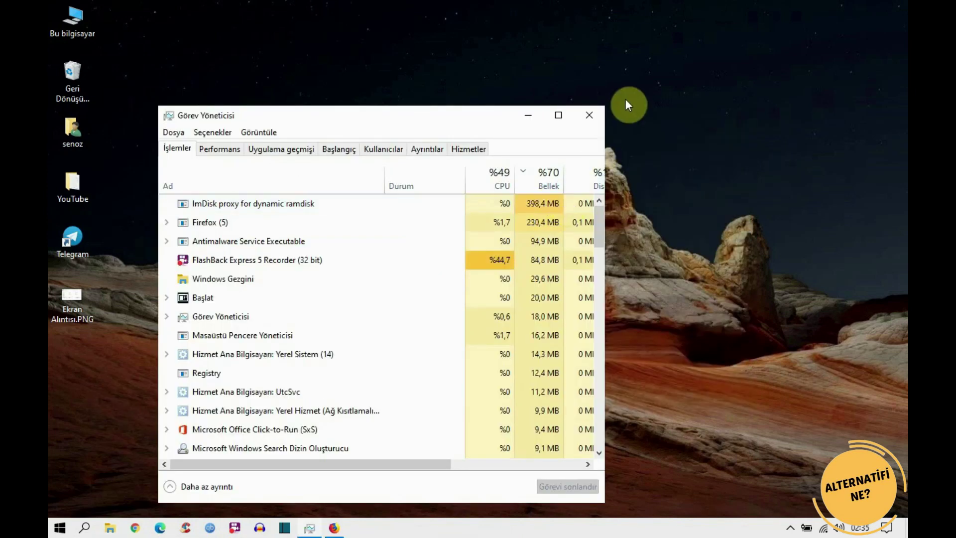
# Close Task Manager and the Firefox window showing the facebook search results.
pyautogui.click(593, 115)
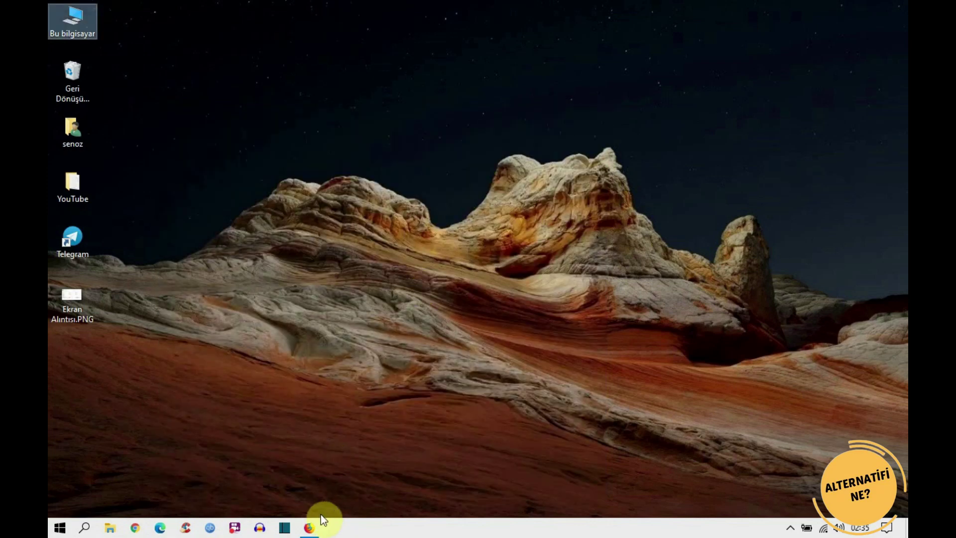
pyautogui.click(313, 528)
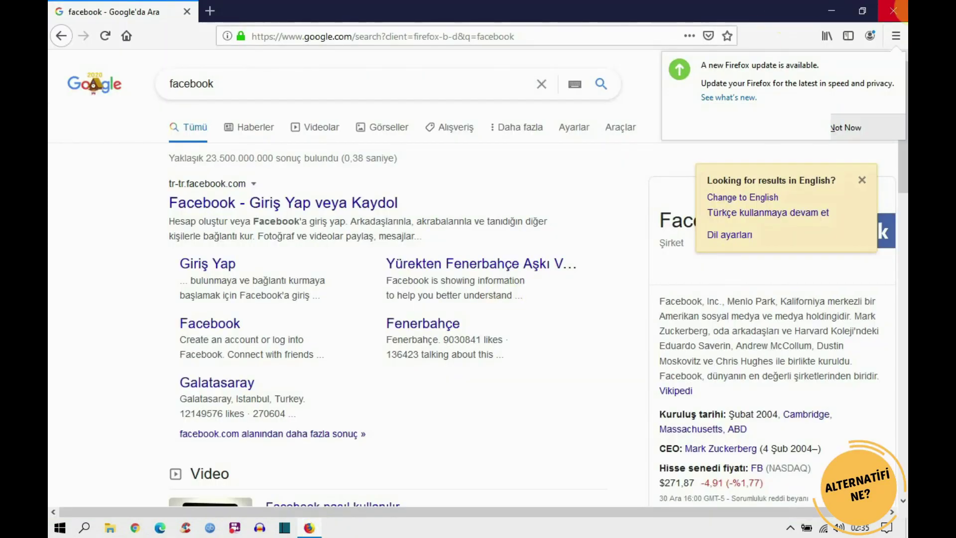
pyautogui.click(893, 11)
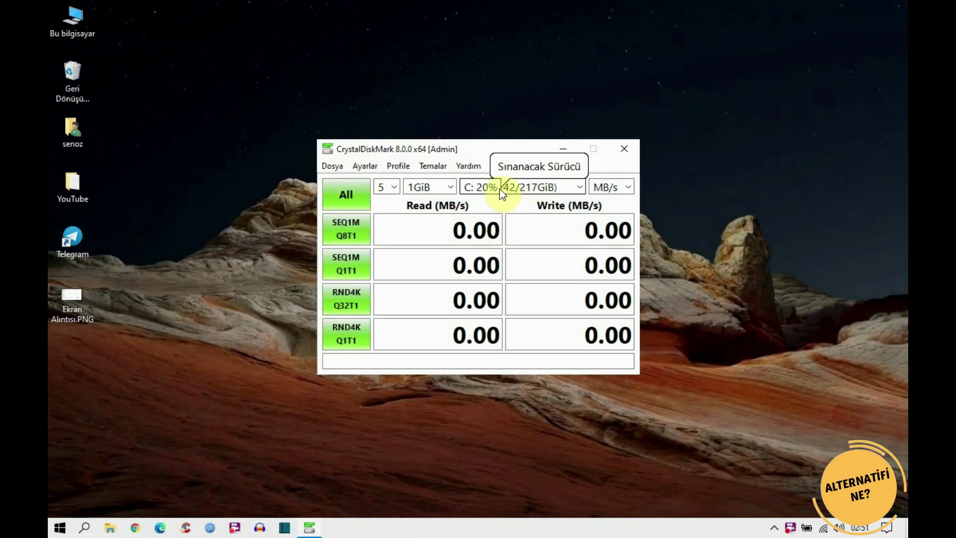
# Run all CrystalDiskMark tests on drive C: with 5 passes and a 1GiB test size.
pyautogui.click(566, 186)
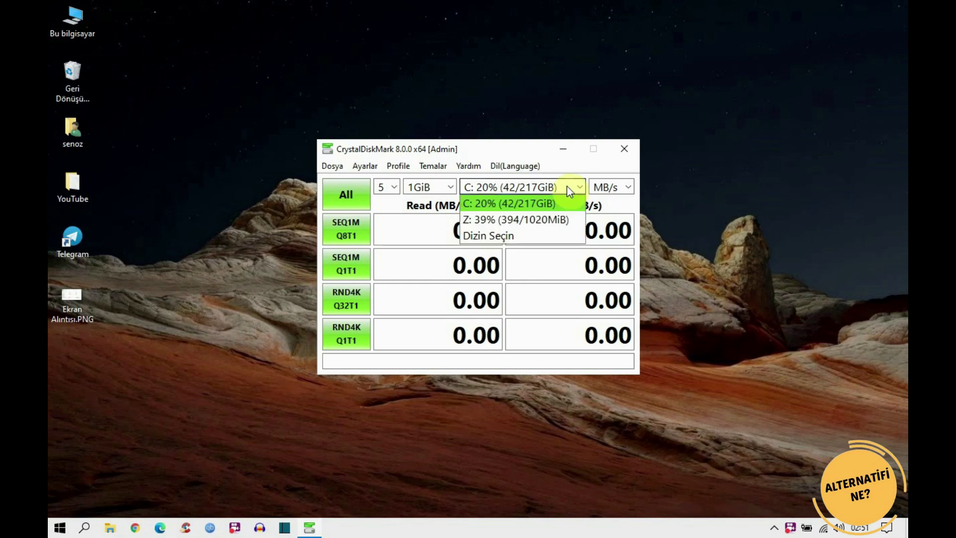
pyautogui.click(554, 209)
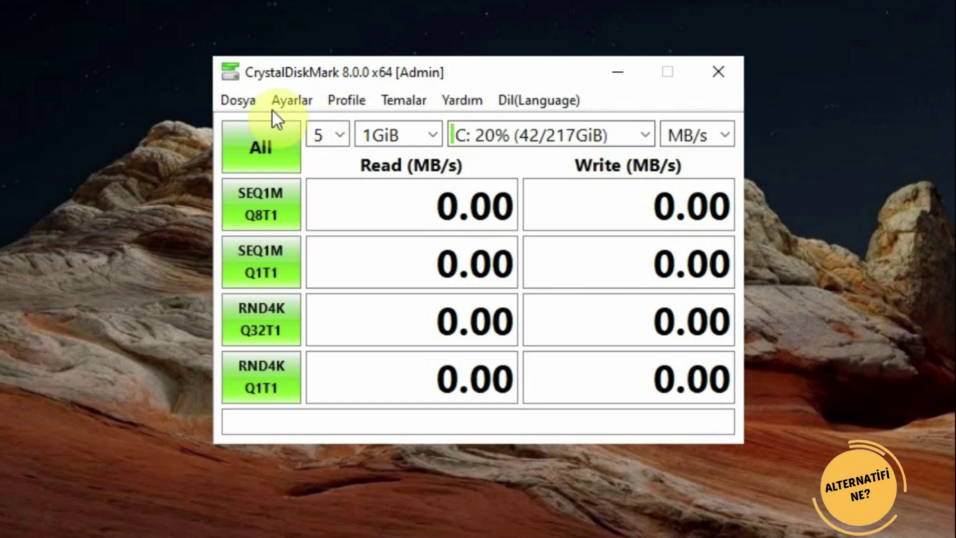
pyautogui.click(252, 152)
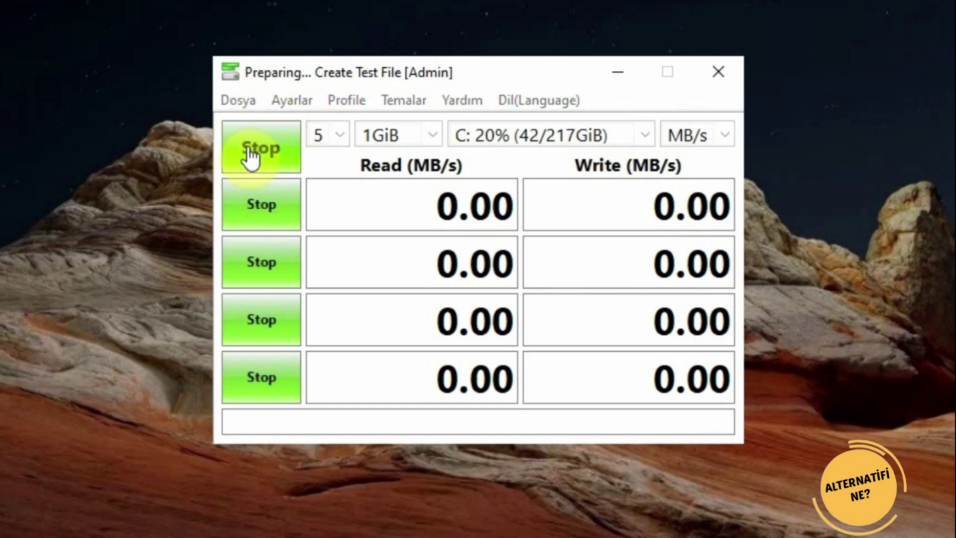